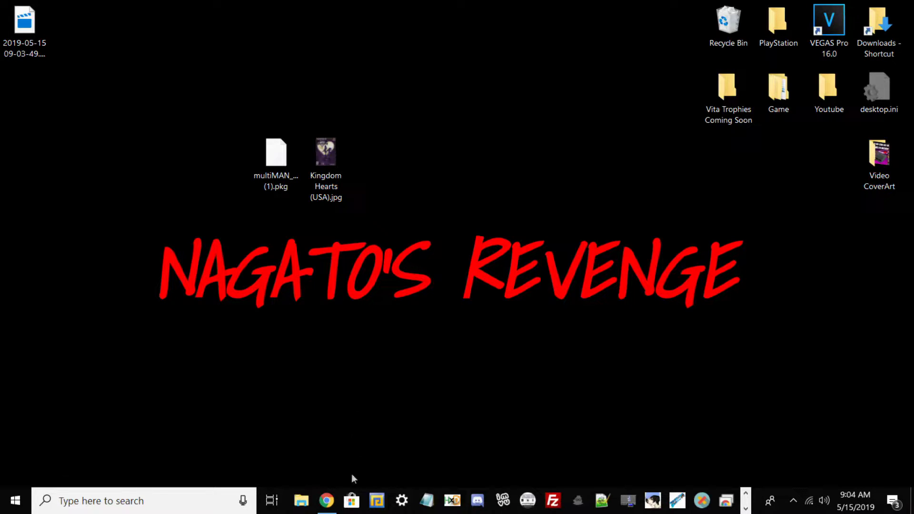
Step: Switch to Chrome and filter the "kingdom hearts cover art ps2" image results to large images only
left_click(332, 508)
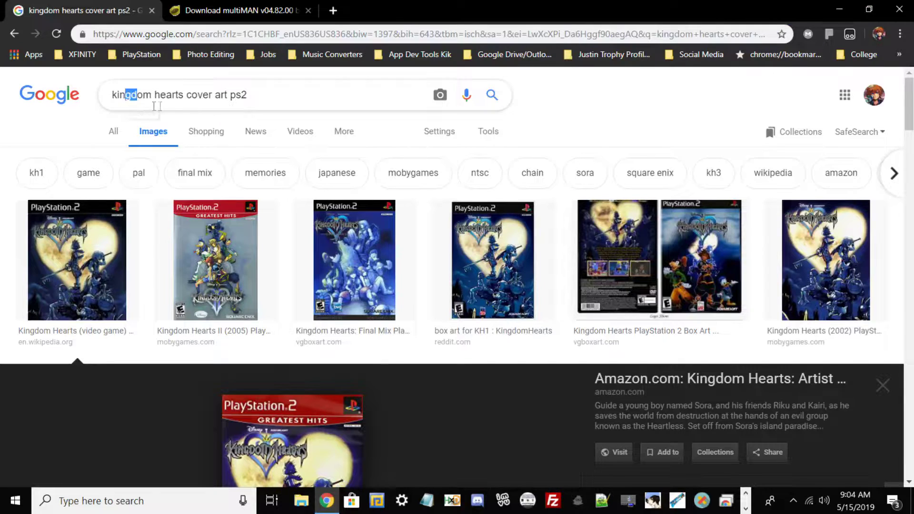
left_click_drag(125, 95, 248, 117)
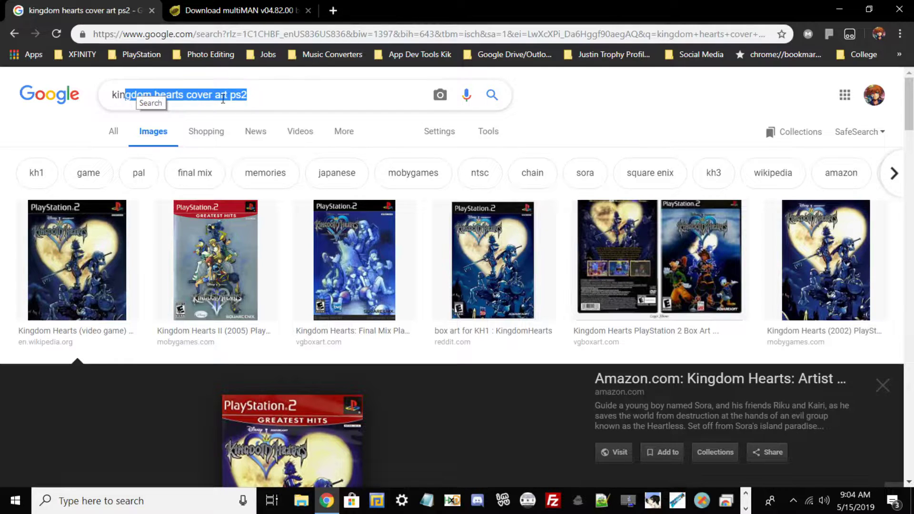
left_click(340, 142)
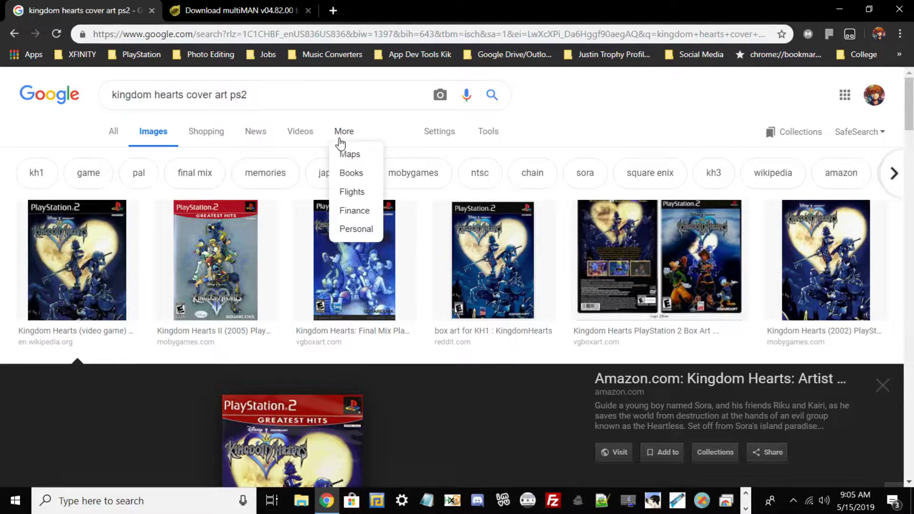
left_click(431, 131)
left_click(495, 132)
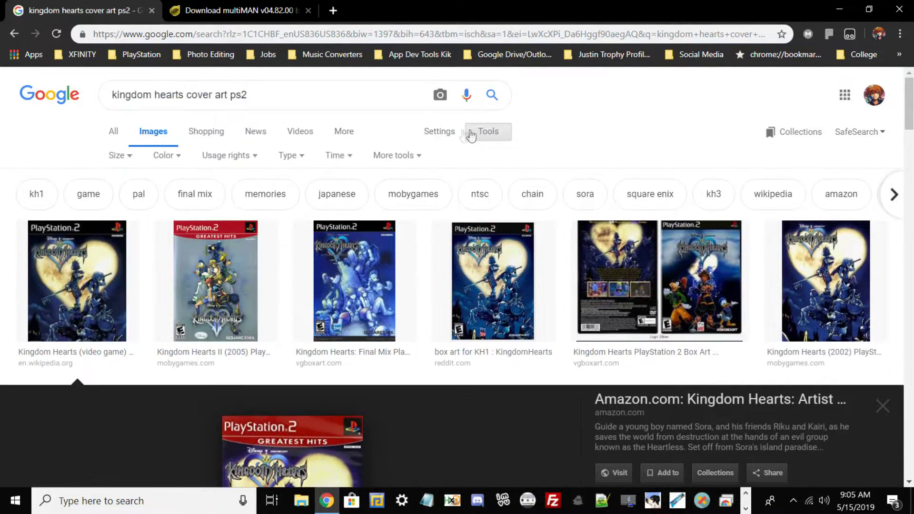
left_click(117, 156)
left_click(122, 194)
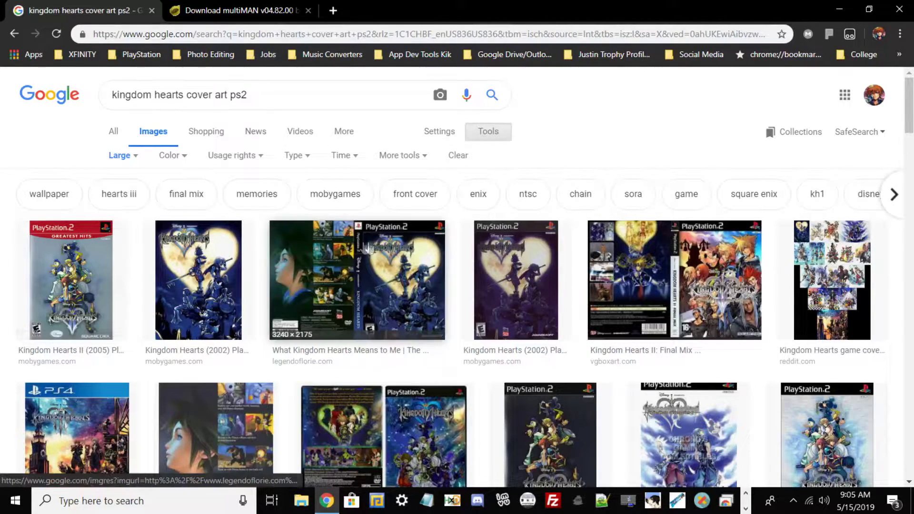
Step: Preview the Kingdom Hearts (2002) PlayStation 2 front cover from MobyGames and check its pixel dimensions
scroll(257, 255, "down", 1)
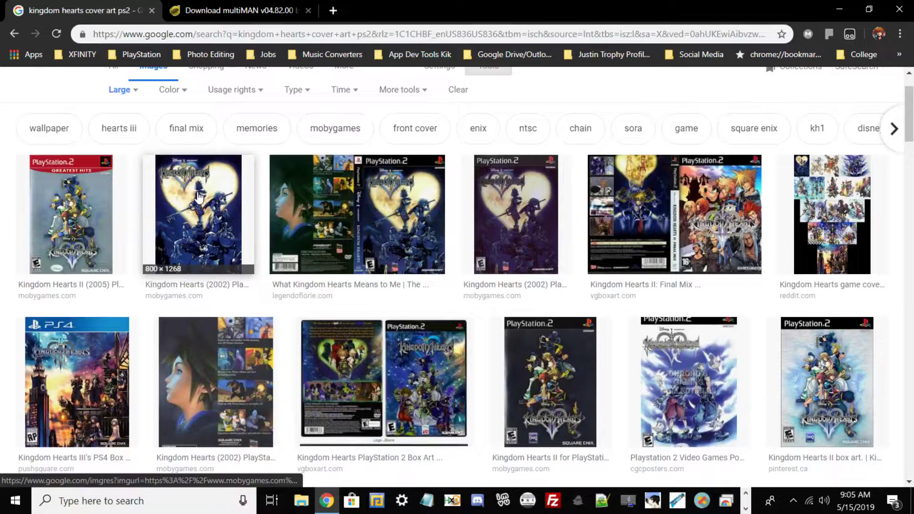
left_click(501, 215)
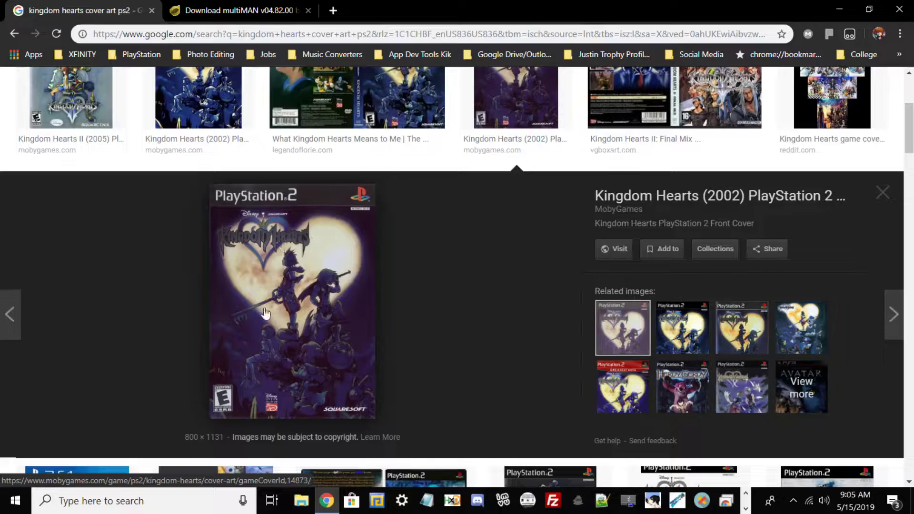
scroll(295, 285, "down", 3)
scroll(292, 266, "up", 3)
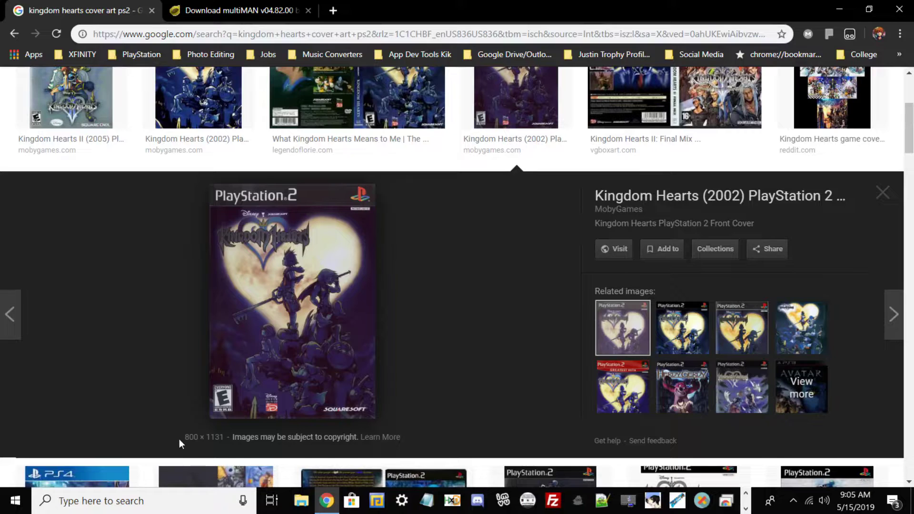
left_click_drag(185, 437, 220, 437)
left_click_drag(220, 437, 226, 435)
right_click(279, 120)
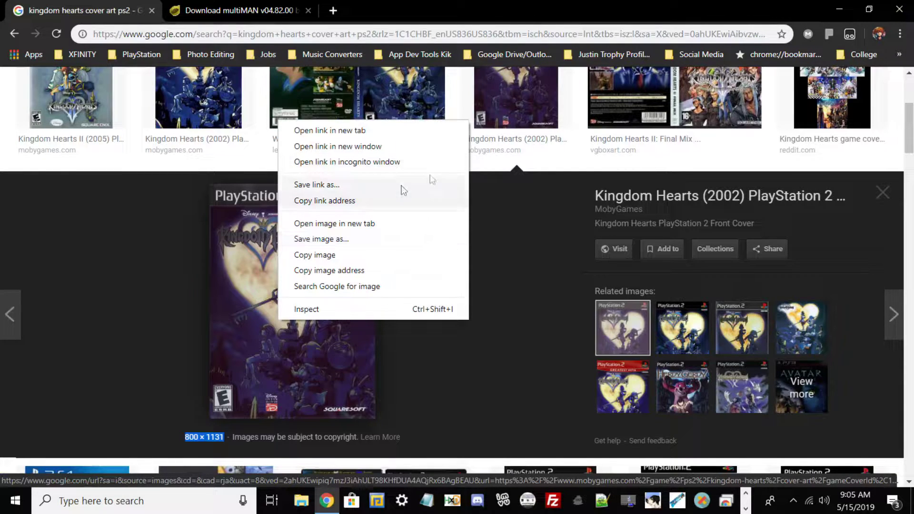
left_click(830, 10)
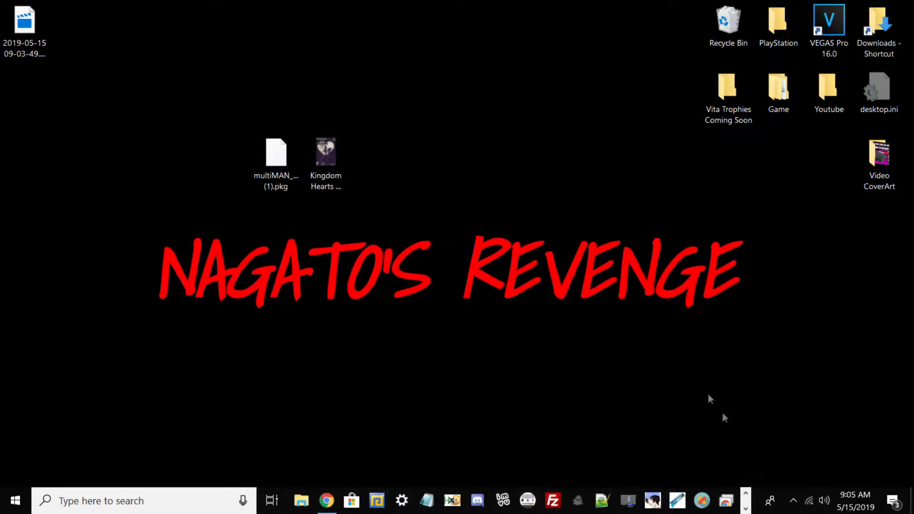
Step: Move the multiMAN package and the Kingdom Hearts (USA).jpg file further left on the desktop
left_click(340, 178)
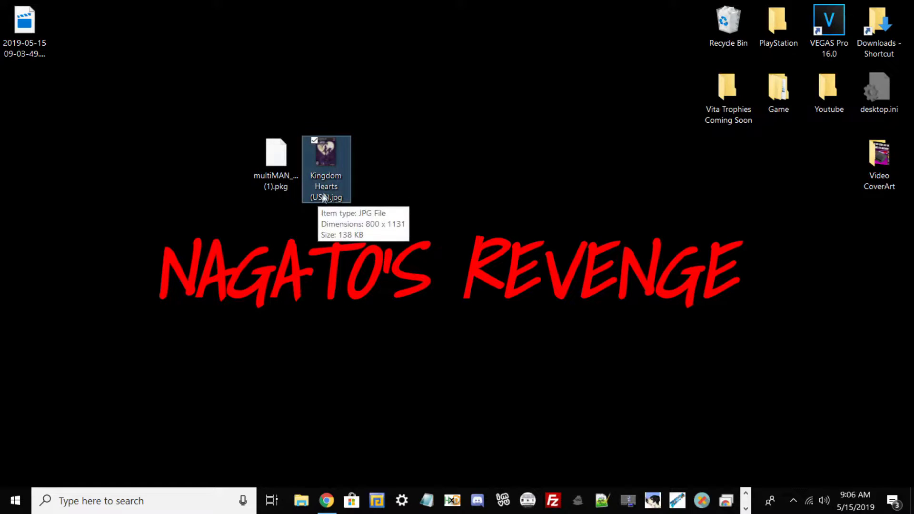
left_click_drag(339, 156, 344, 177)
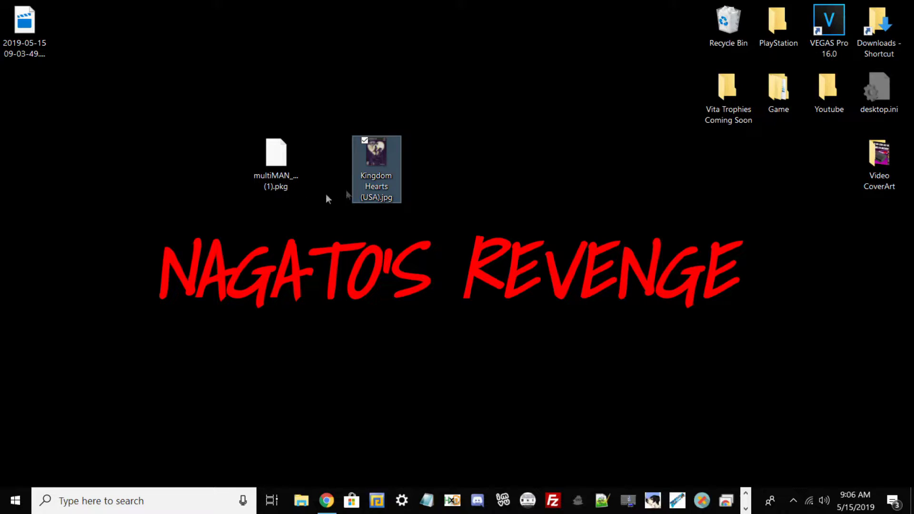
left_click_drag(382, 166, 326, 164)
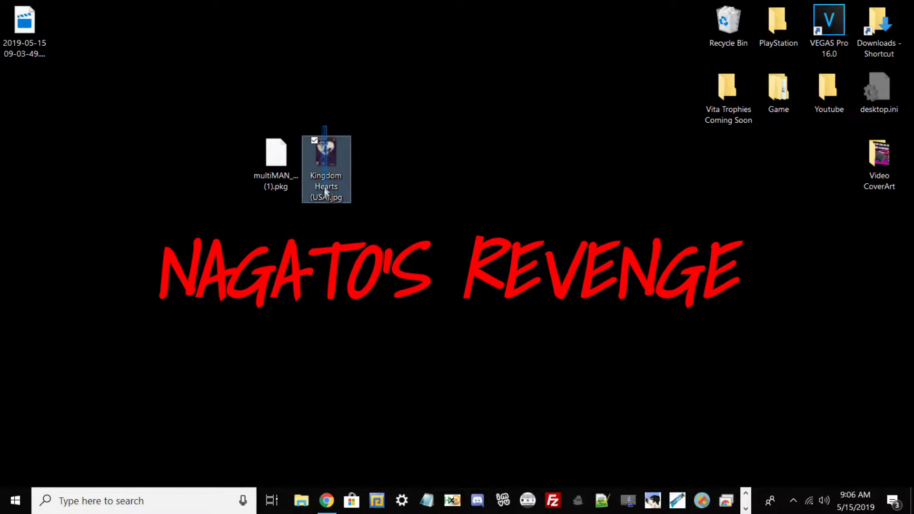
left_click(282, 166)
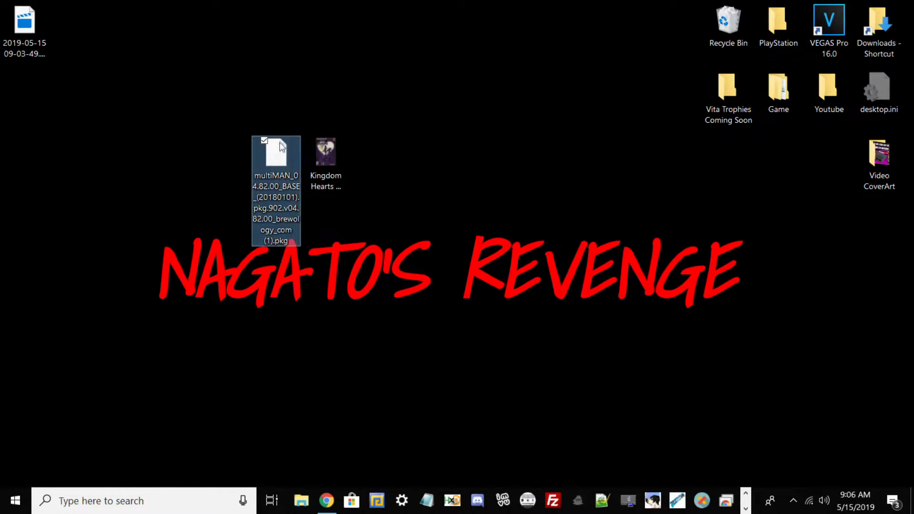
left_click_drag(273, 158, 122, 159)
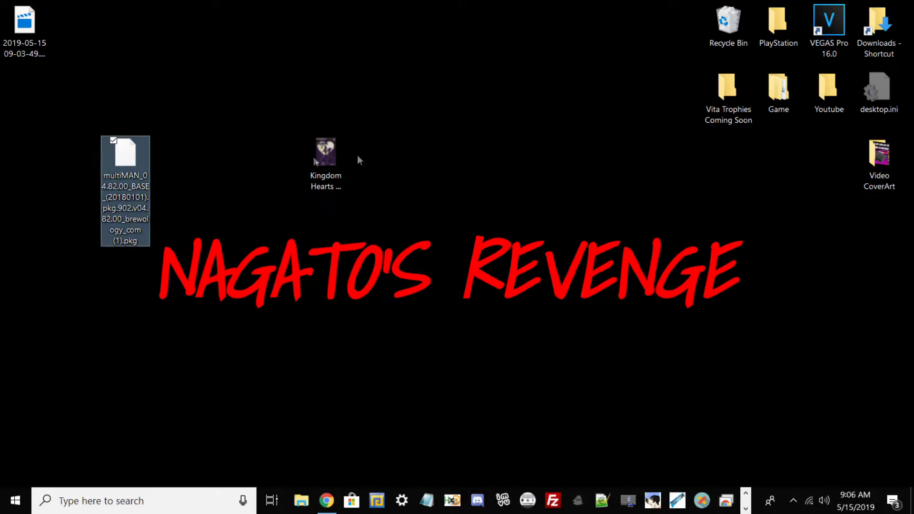
left_click_drag(326, 157, 226, 158)
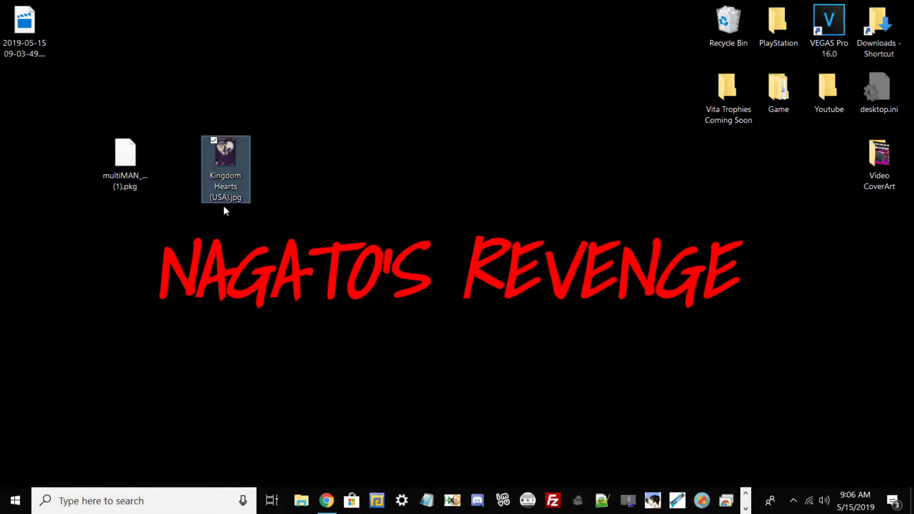
Step: Open Kingdom Hearts (USA).jpg from the desktop in Paint and maximize the window
right_click(230, 158)
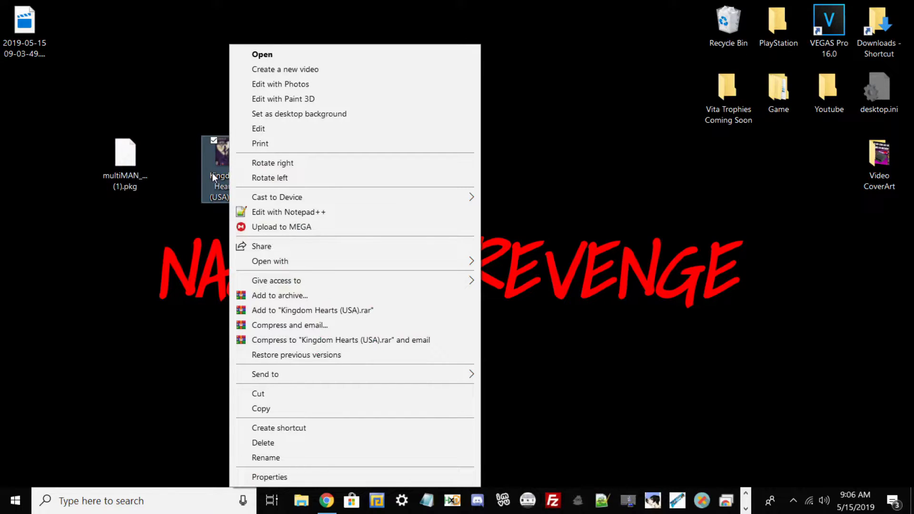
left_click(300, 263)
left_click(501, 297)
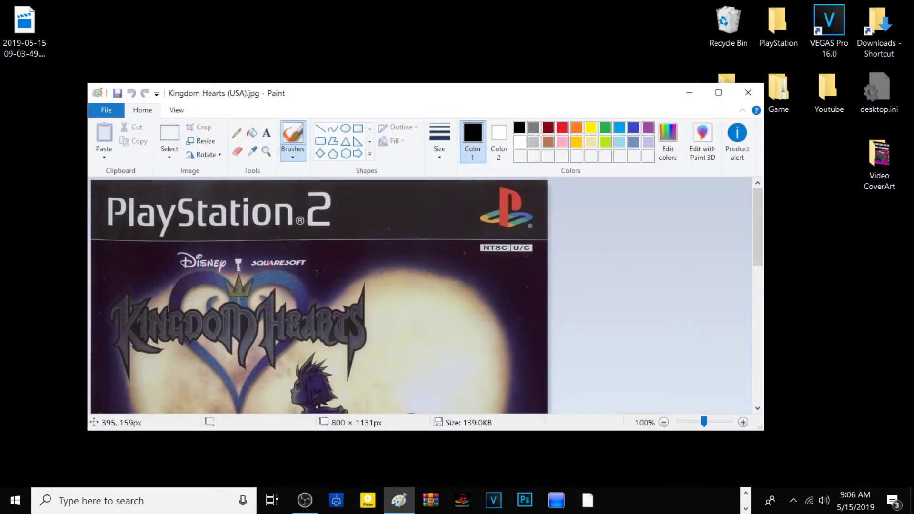
left_click(719, 92)
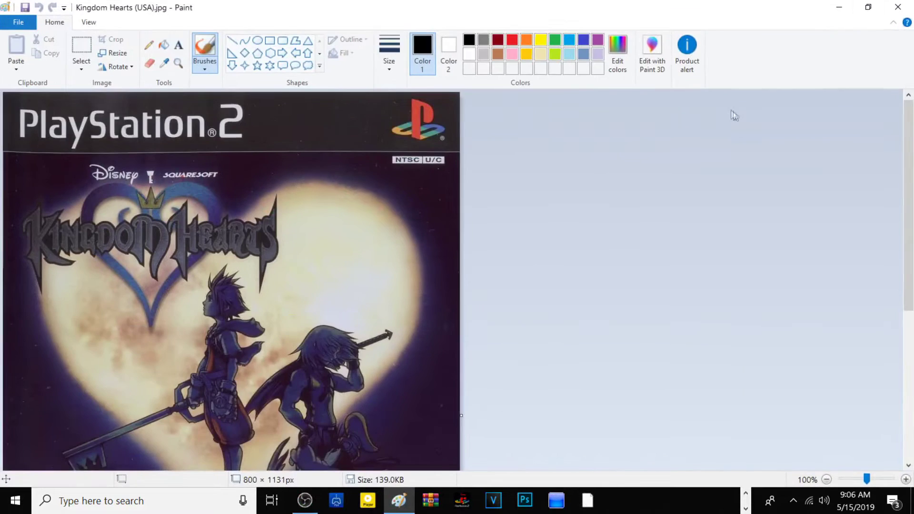
scroll(220, 261, "down", 5)
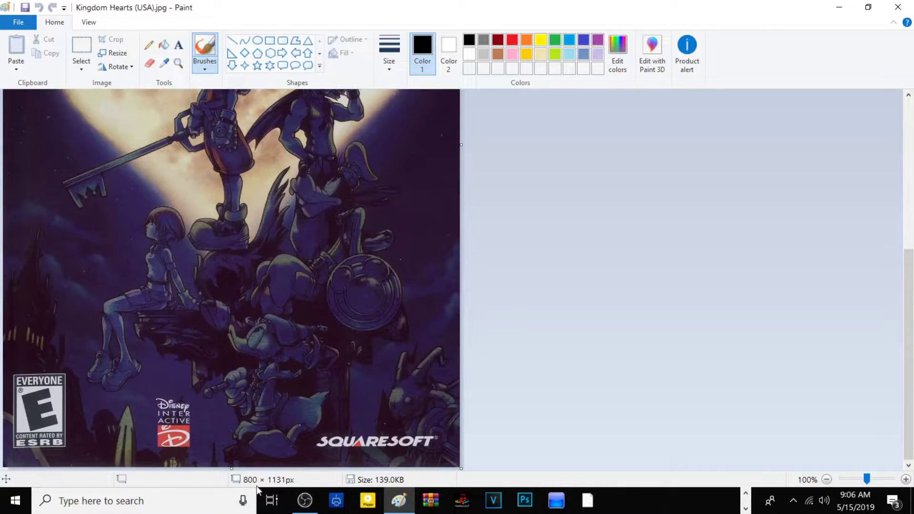
Step: Apply a pixel-based resize of the cover image at 800 by 1131 with the aspect ratio lock turned off
left_click(104, 56)
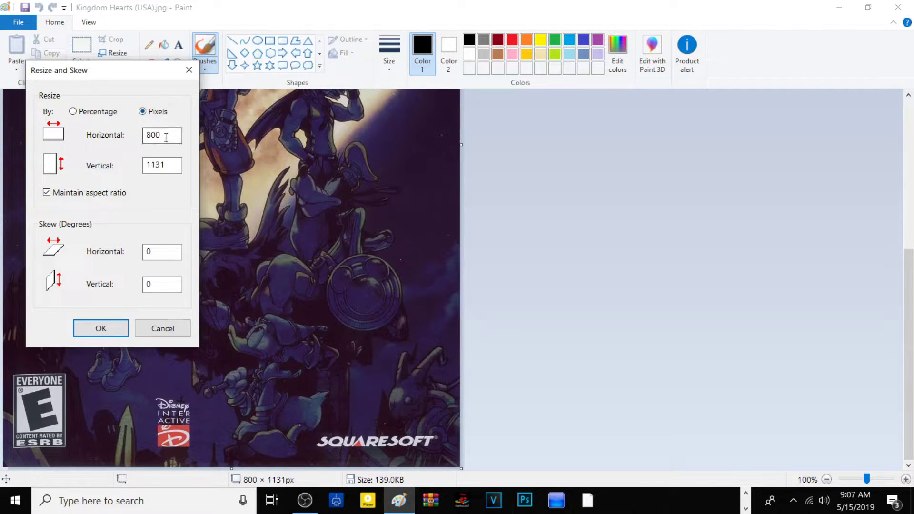
left_click(46, 193)
double_click(157, 135)
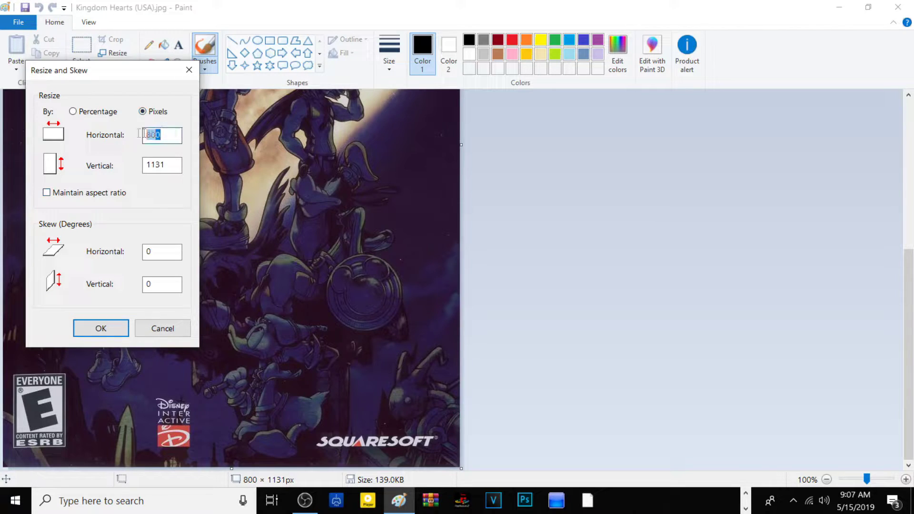
left_click(175, 167)
left_click_drag(175, 169, 147, 167)
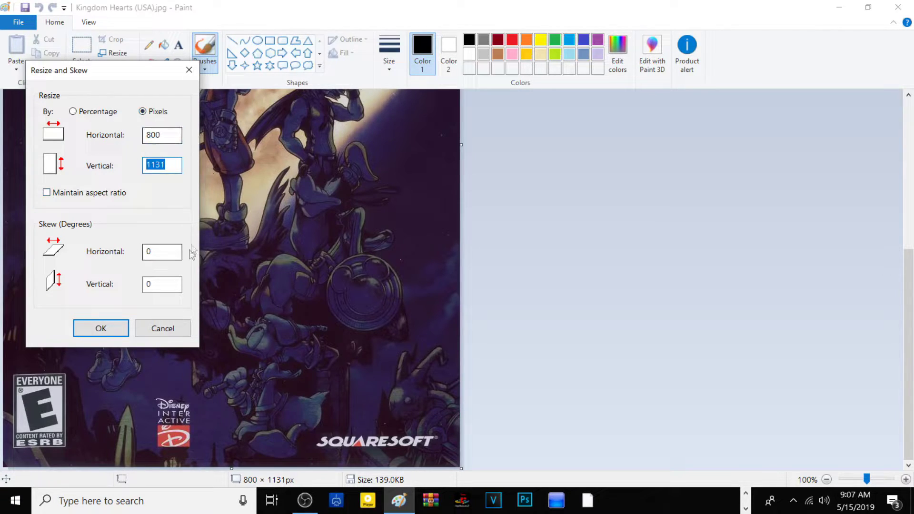
left_click(99, 328)
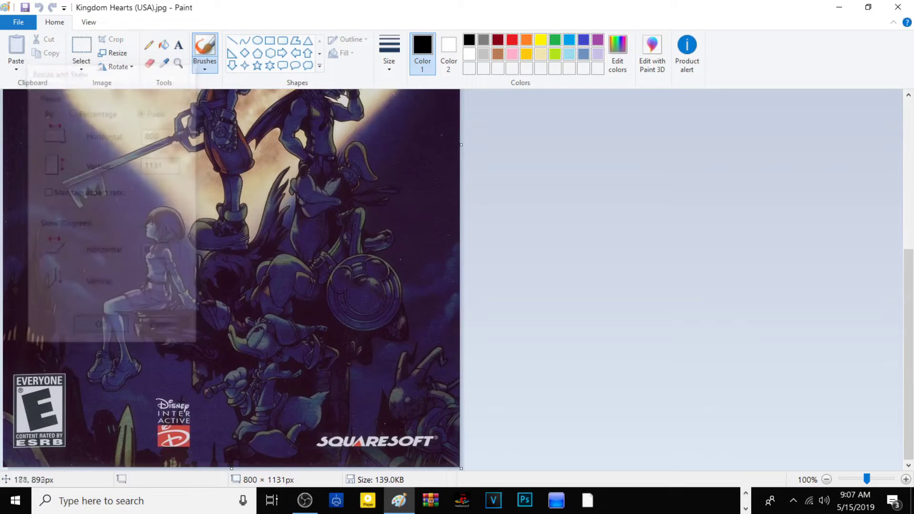
Step: Save the cover as the JPEG file Kingdom Hearts (USA).jpg on the desktop, replacing the existing file, and close Paint
left_click(18, 22)
left_click(119, 129)
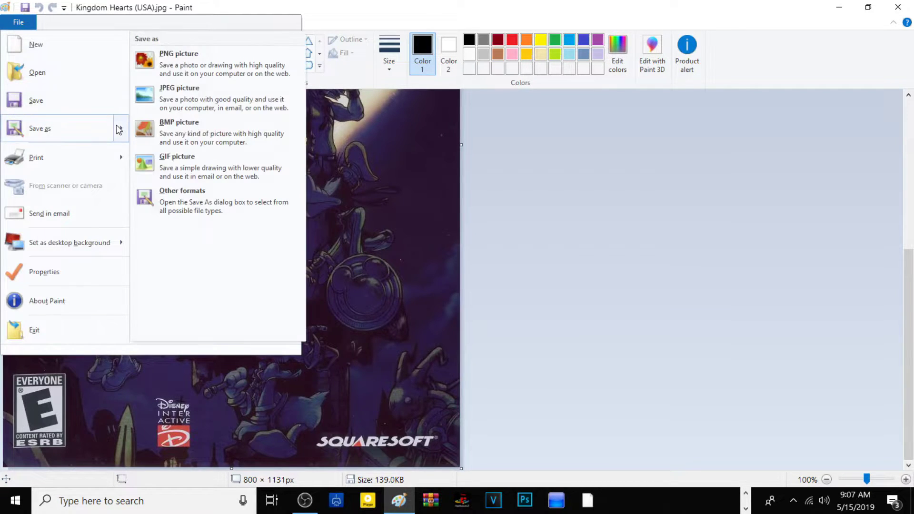
left_click(162, 102)
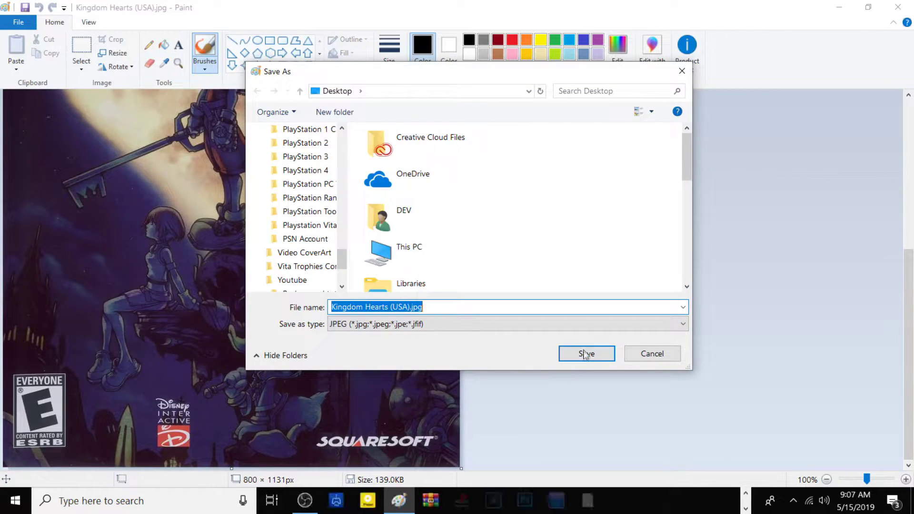
left_click(586, 353)
left_click(483, 251)
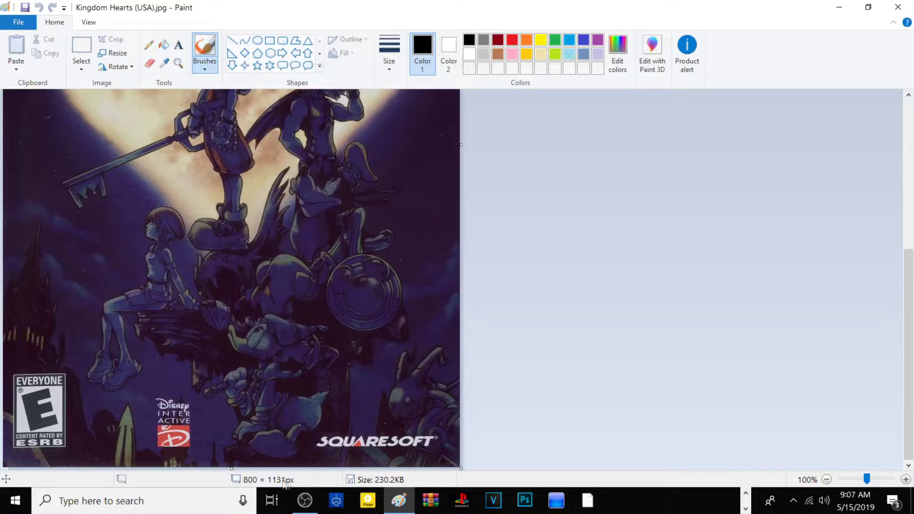
left_click(898, 7)
Step: Move the multiMAN package beside the cover image, and display the SONY (H:) drive's contents in File Explorer
left_click_drag(114, 153, 162, 157)
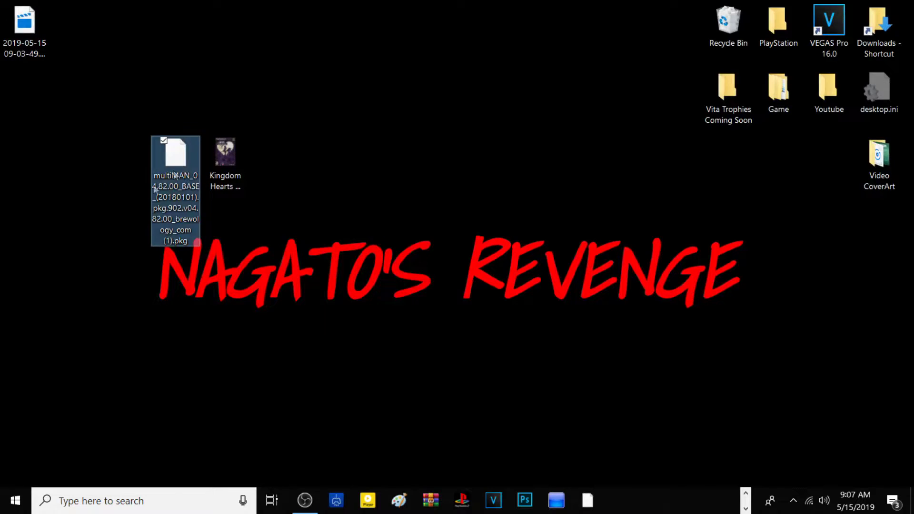
left_click(745, 494)
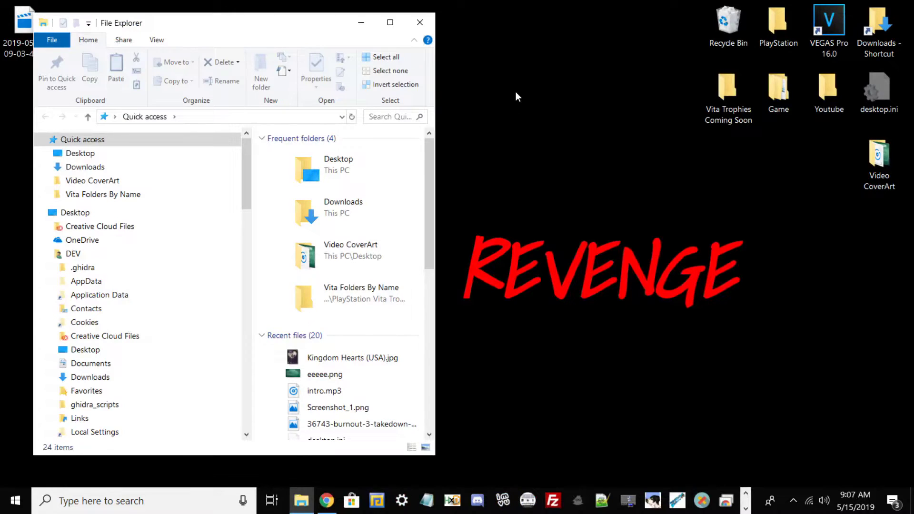
left_click(389, 23)
scroll(157, 351, "down", 5)
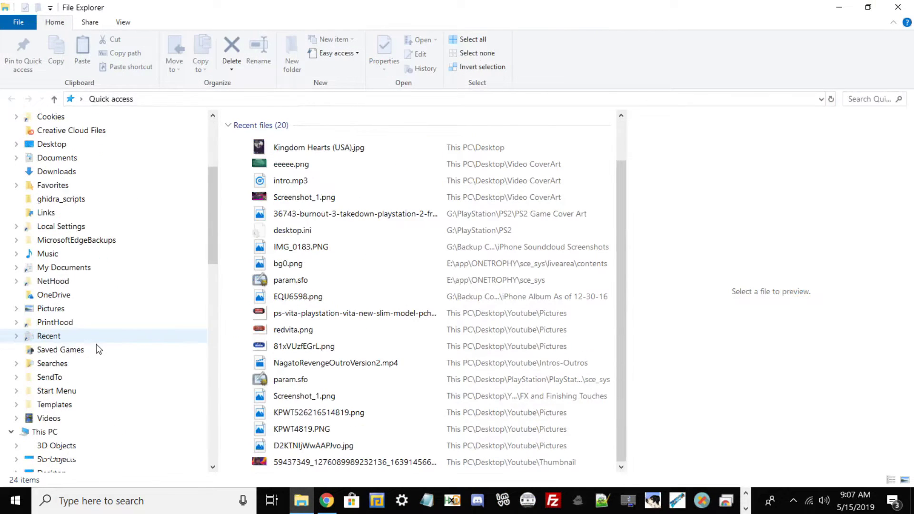
scroll(98, 349, "down", 6)
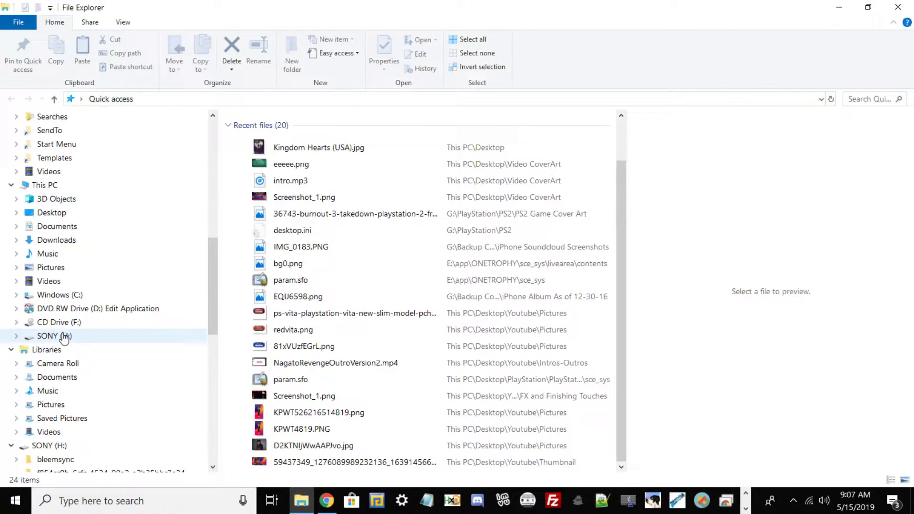
left_click(58, 337)
Step: Check the file system of the SONY (H:) USB drive in its properties
right_click(59, 337)
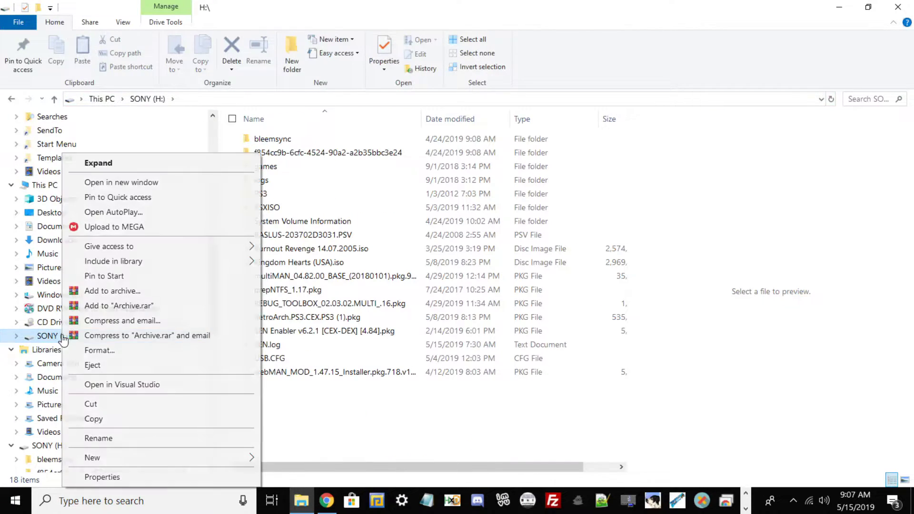
left_click(114, 477)
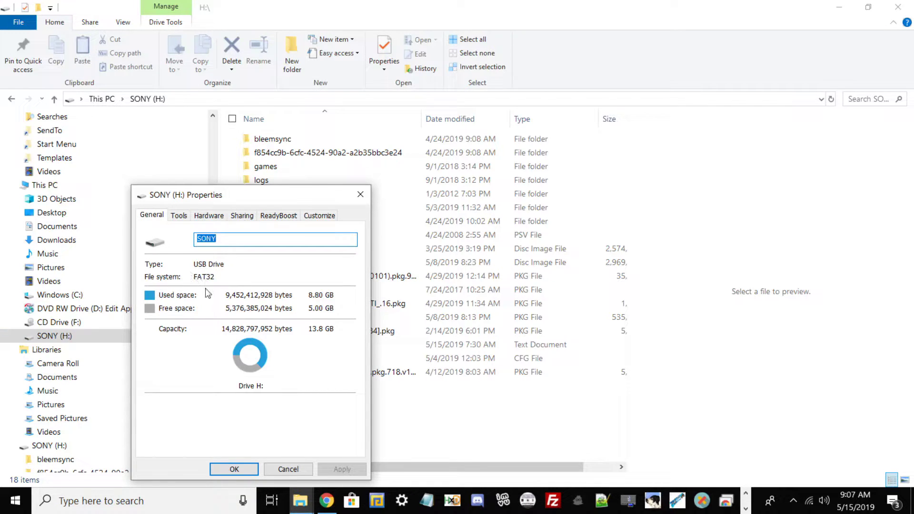
left_click(359, 195)
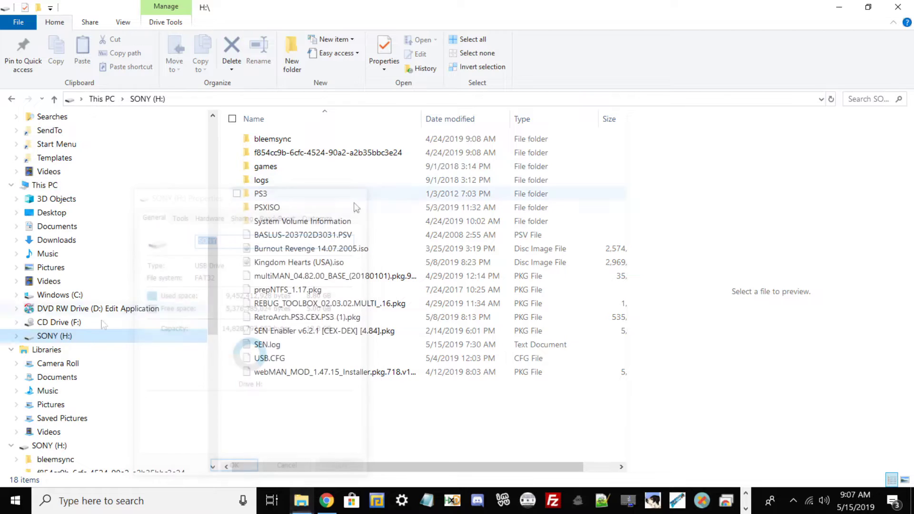
Step: Open the format settings for the SONY (H:) drive and try out the file systems, ending on FAT32 (Default)
right_click(95, 337)
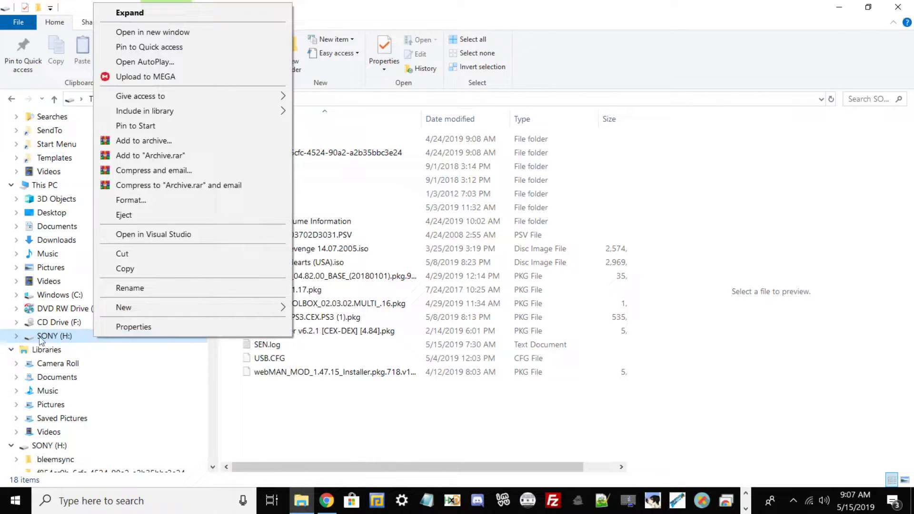
left_click(142, 200)
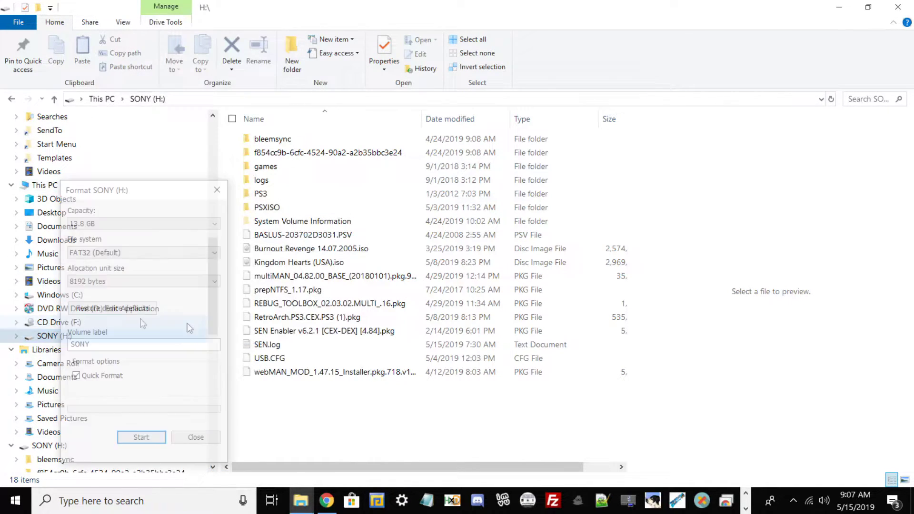
left_click(81, 257)
left_click(94, 263)
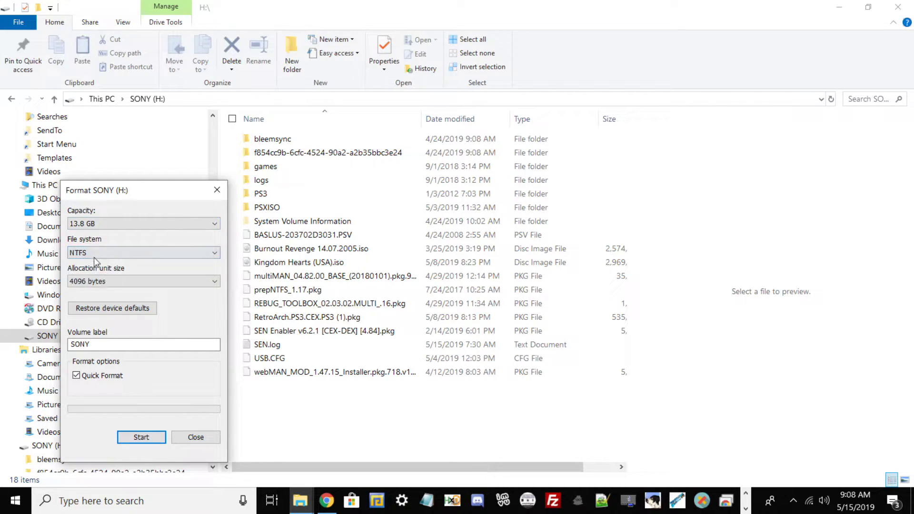
left_click(96, 254)
left_click(98, 275)
left_click(99, 254)
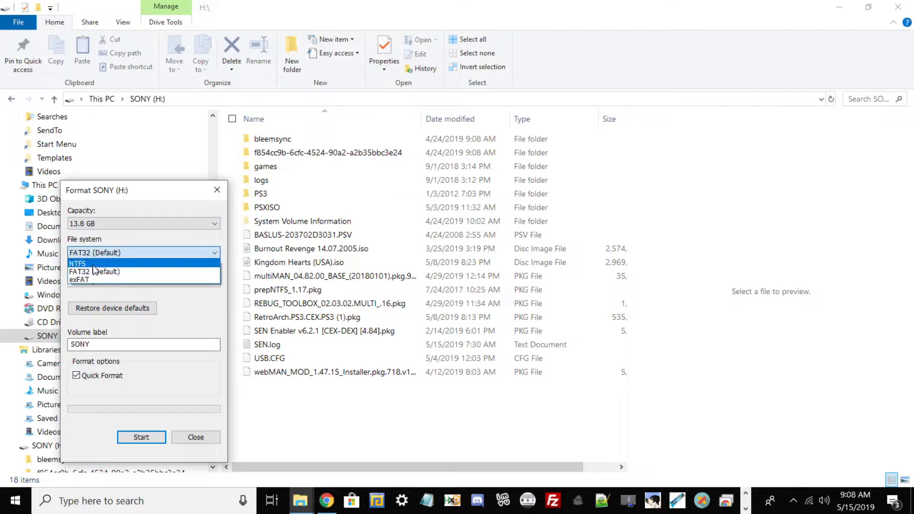
left_click(90, 279)
left_click(98, 254)
left_click(95, 269)
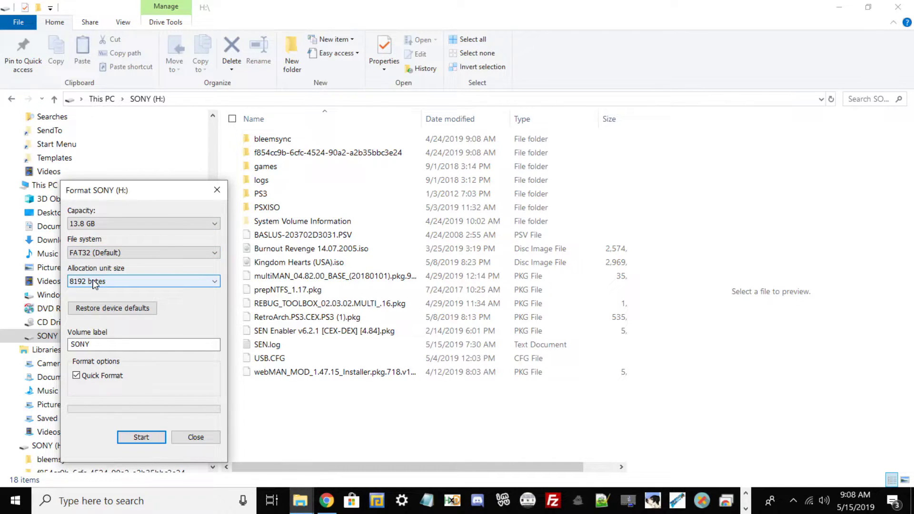
Step: Review the allocation unit sizes available for FAT32 and keep 8192 bytes
left_click(95, 283)
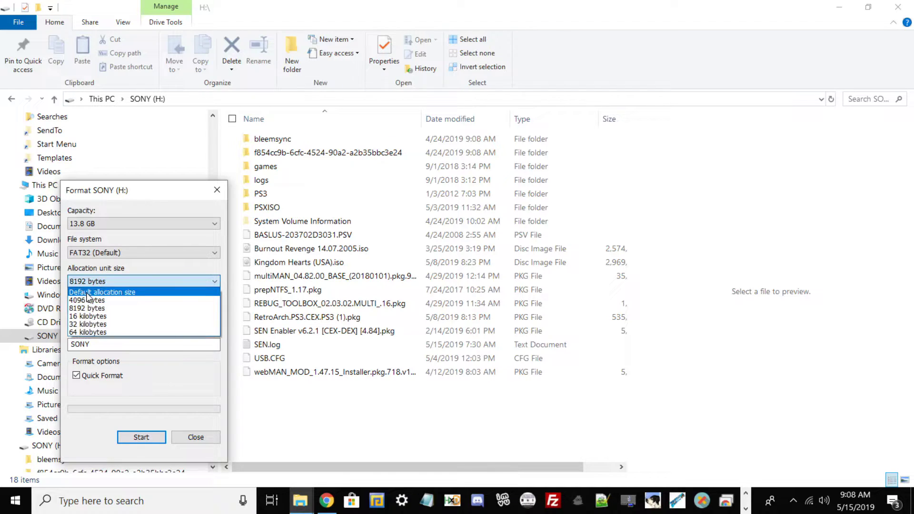
left_click(88, 285)
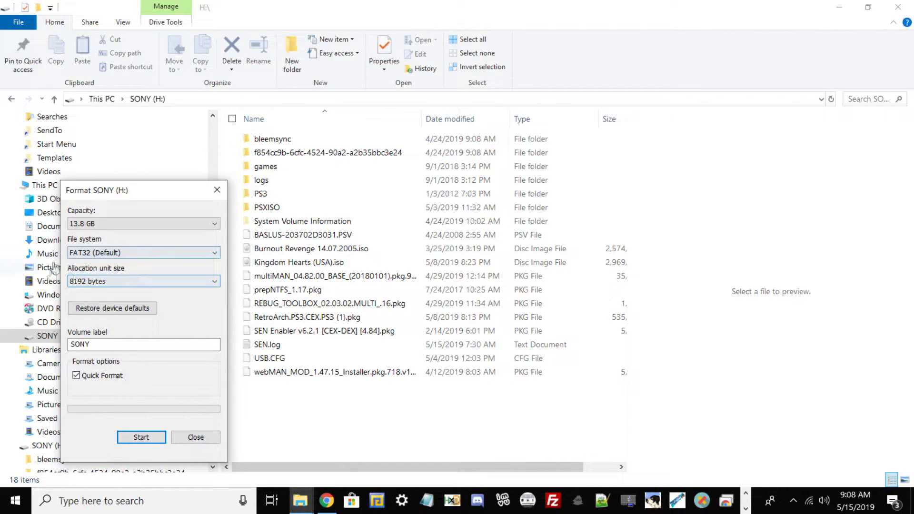
left_click(97, 280)
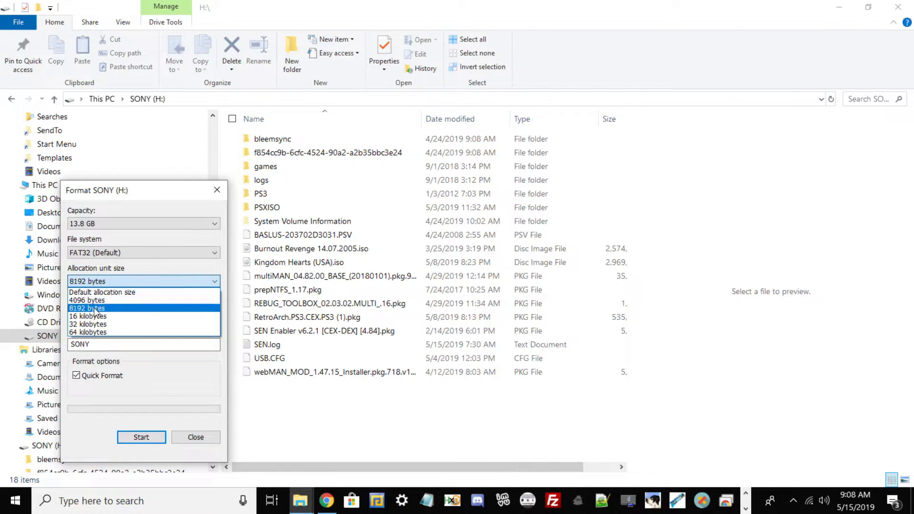
left_click(110, 282)
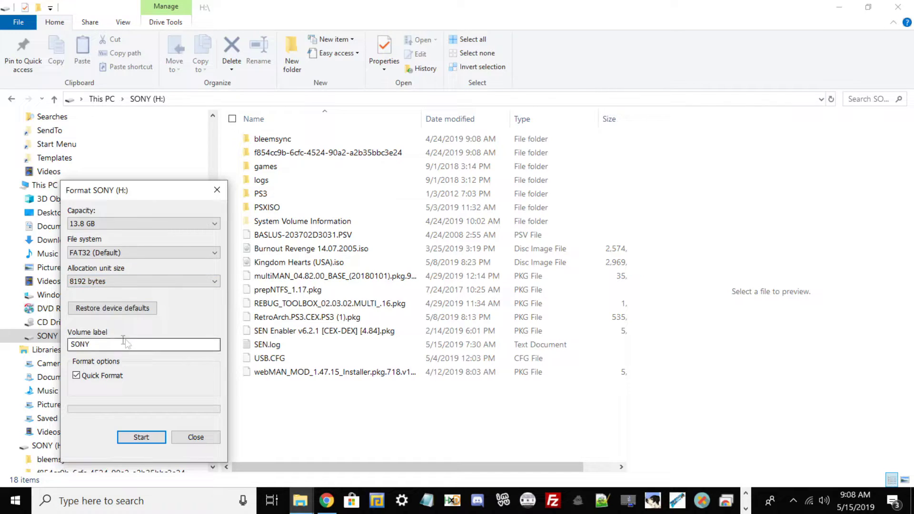
Step: Start a quick format of the drive with the volume label SONY, cancel at the erase warning, and close the format settings
left_click(91, 348)
left_click(138, 438)
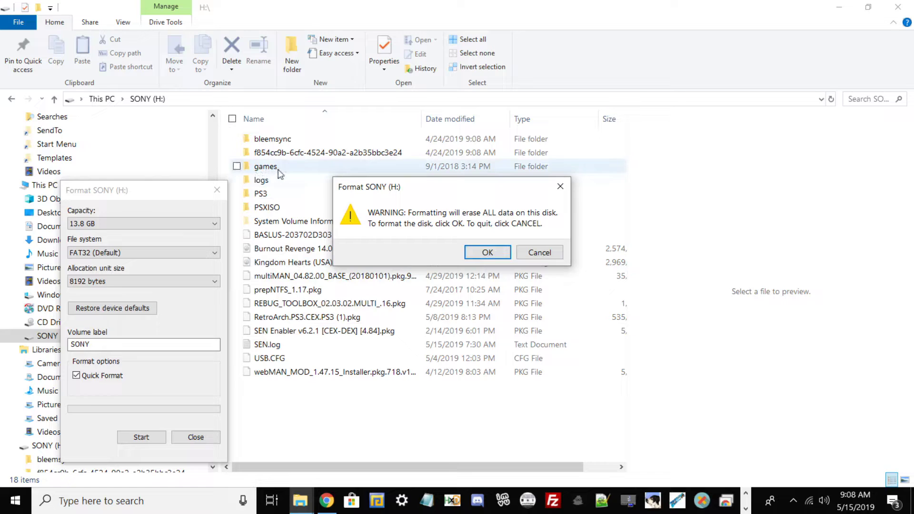
left_click(539, 252)
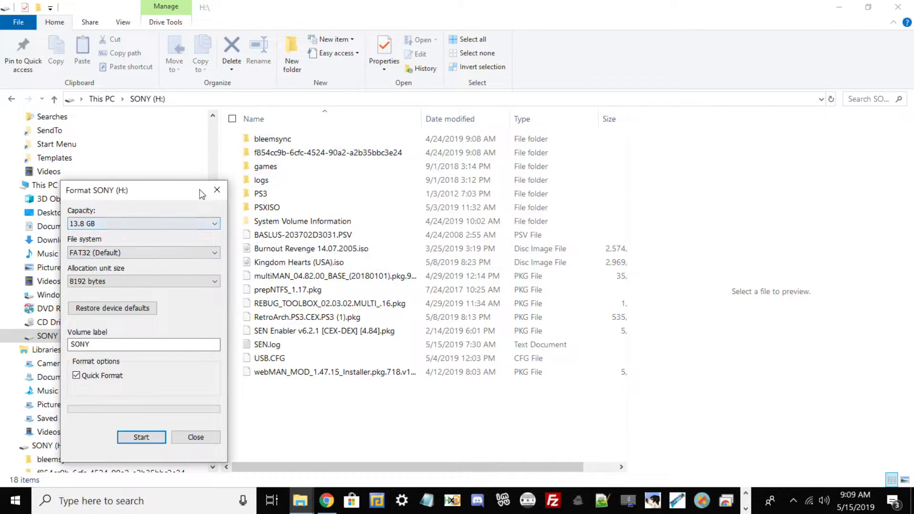
left_click(216, 190)
Step: Copy the Kingdom Hearts cover image from the desktop to the root of the SONY (H:) drive
left_click(868, 7)
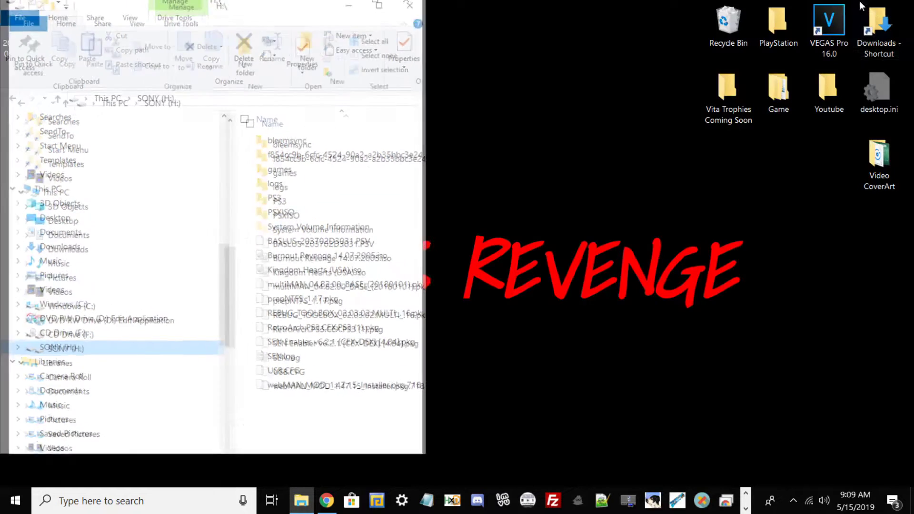
left_click_drag(332, 19, 616, 47)
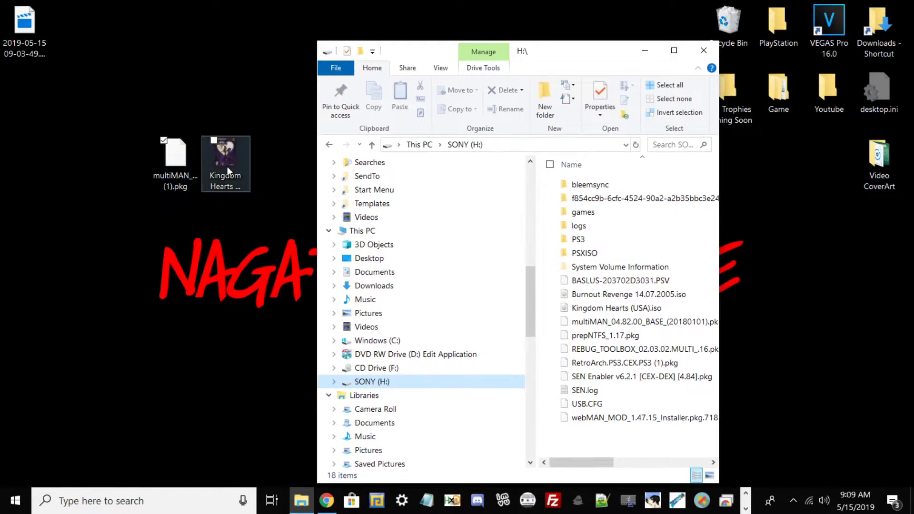
left_click_drag(225, 155, 557, 431)
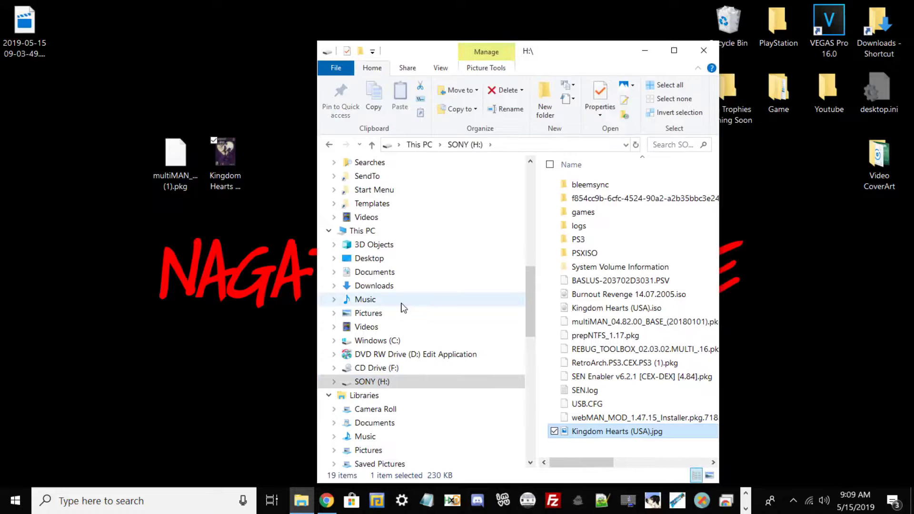
left_click(674, 50)
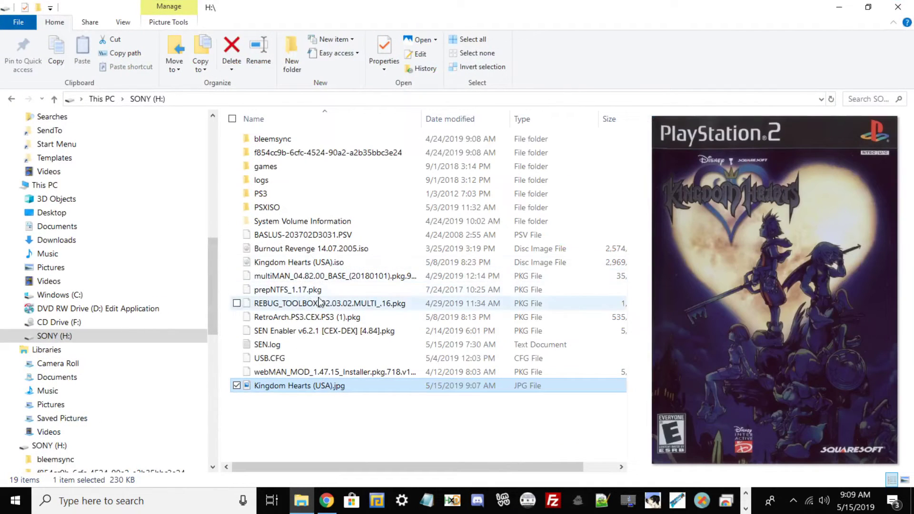
Step: Compare the file names of Kingdom Hearts (USA).iso and Kingdom Hearts (USA).jpg on the SONY (H:) drive
left_click(279, 263)
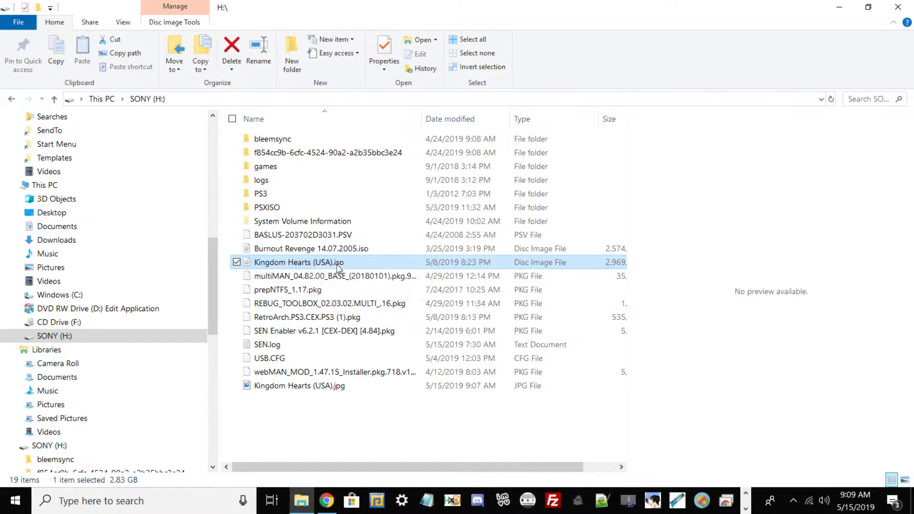
left_click(269, 389)
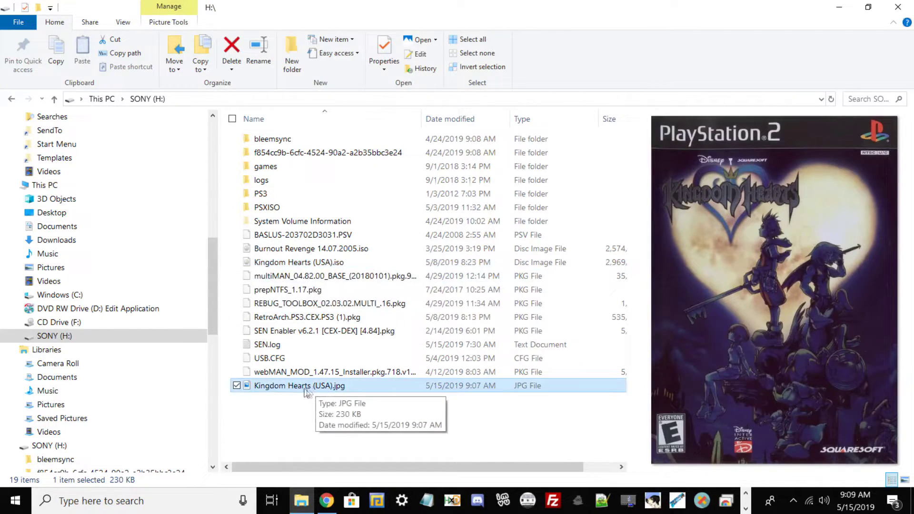
key("Up")
key("Up")
key("Up")
key("Up")
key("Up")
key("Up")
key("Up")
key("Up")
key("Up")
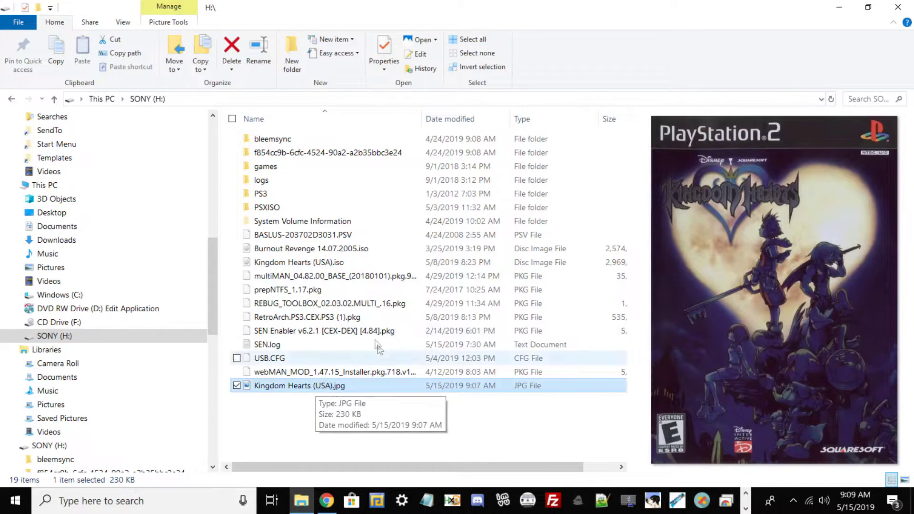
left_click(296, 386)
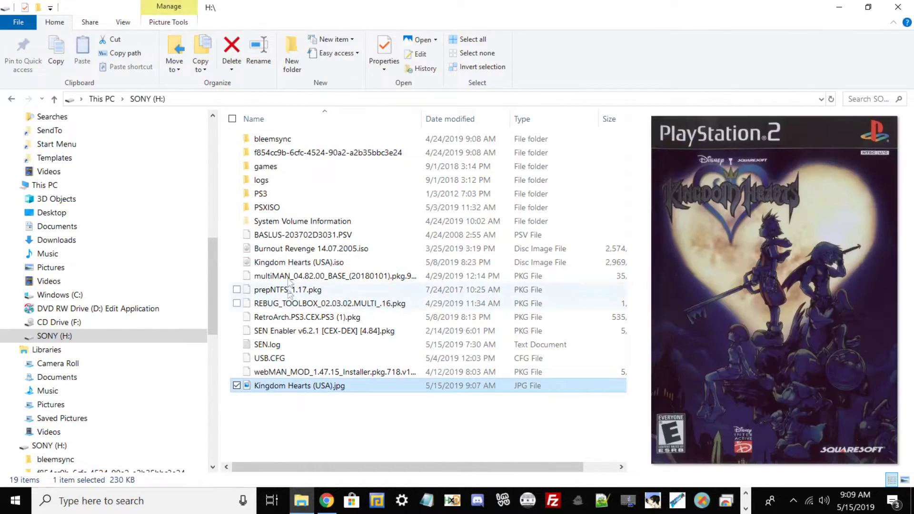
left_click(288, 263)
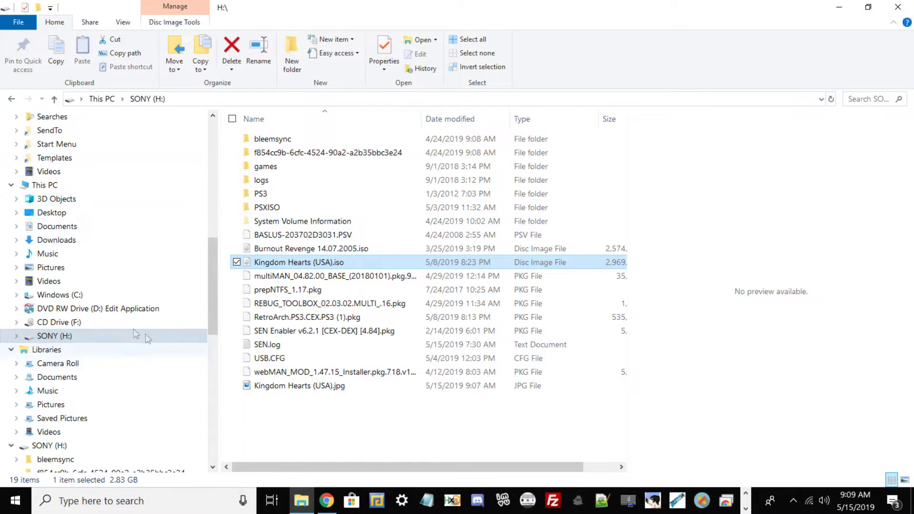
Step: Minimize File Explorer and safely eject the Cruzer Blade USB drive
left_click(837, 8)
left_click(792, 501)
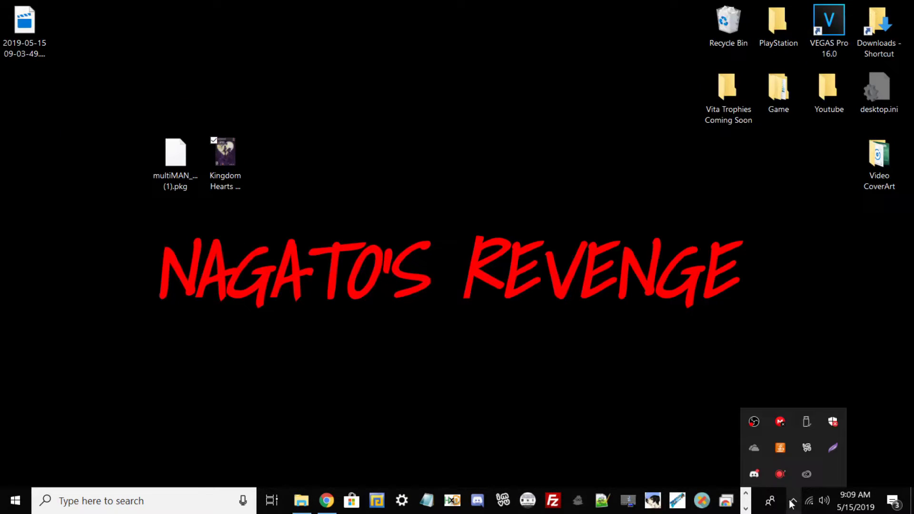
left_click(806, 420)
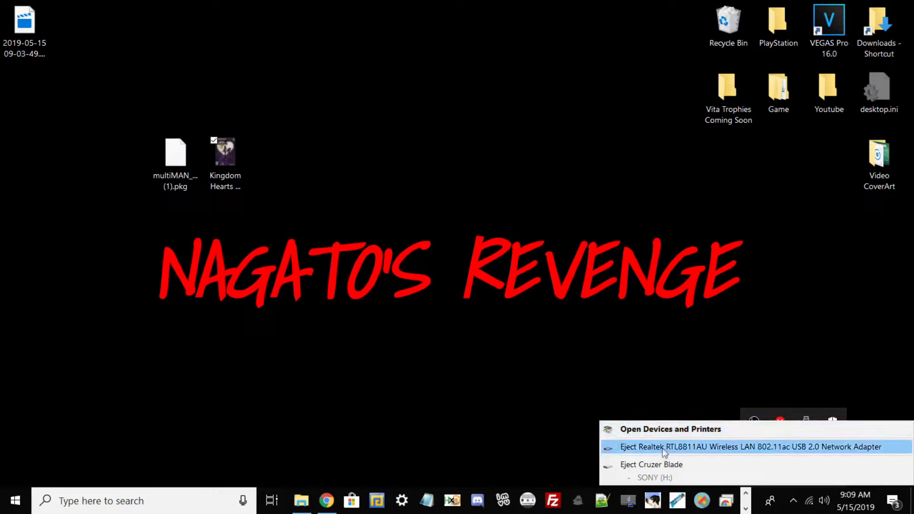
left_click(659, 465)
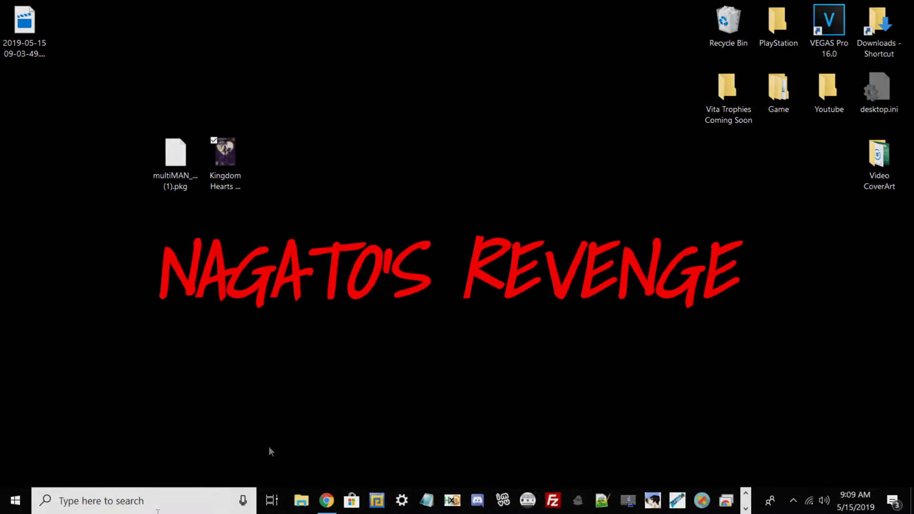
left_click(793, 500)
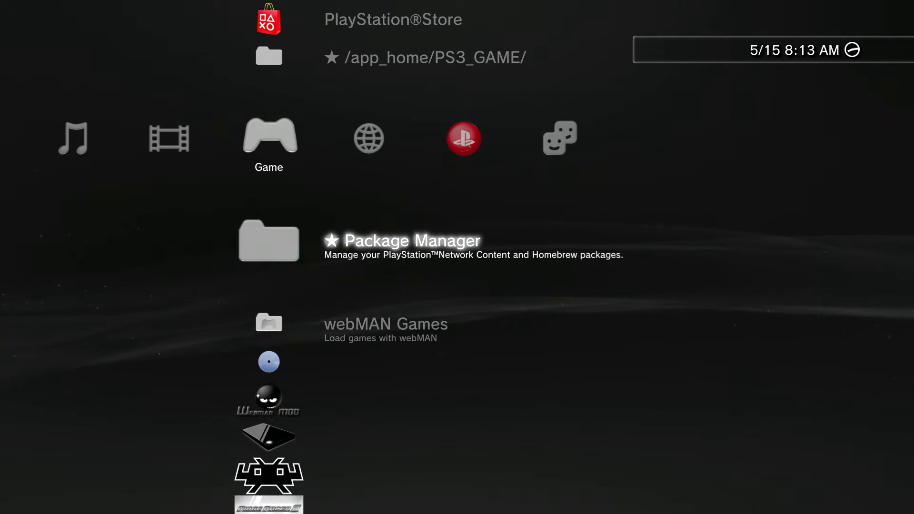
Step: On the PS3, use Package Manager's Install Package Files to list the packages in the storage device's root under Standard
key("Return")
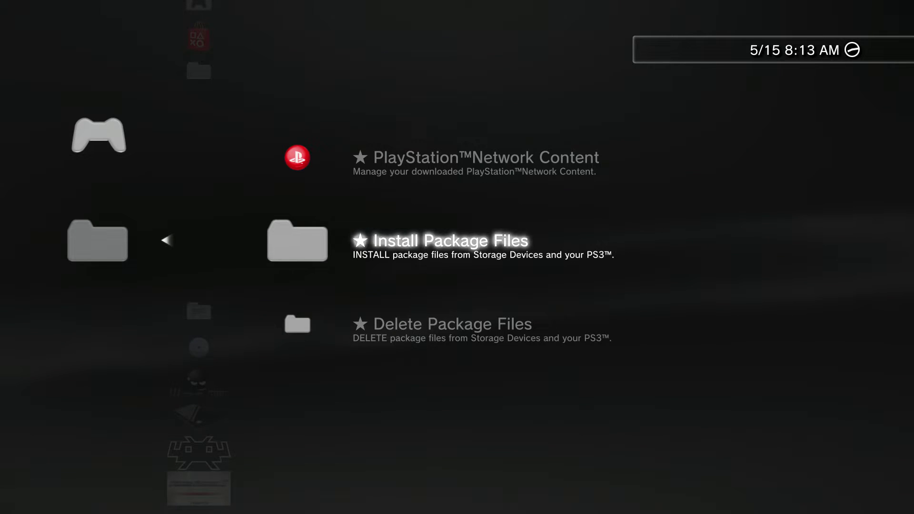
key("Return")
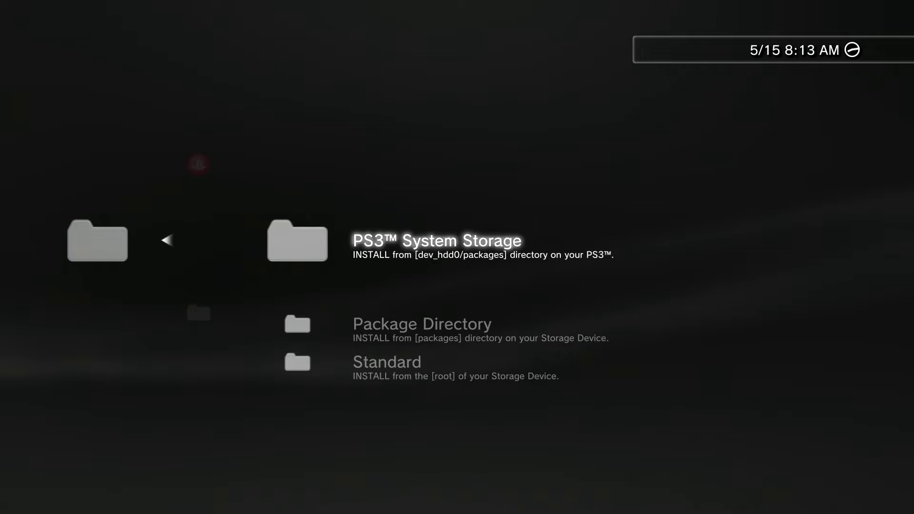
key("Return")
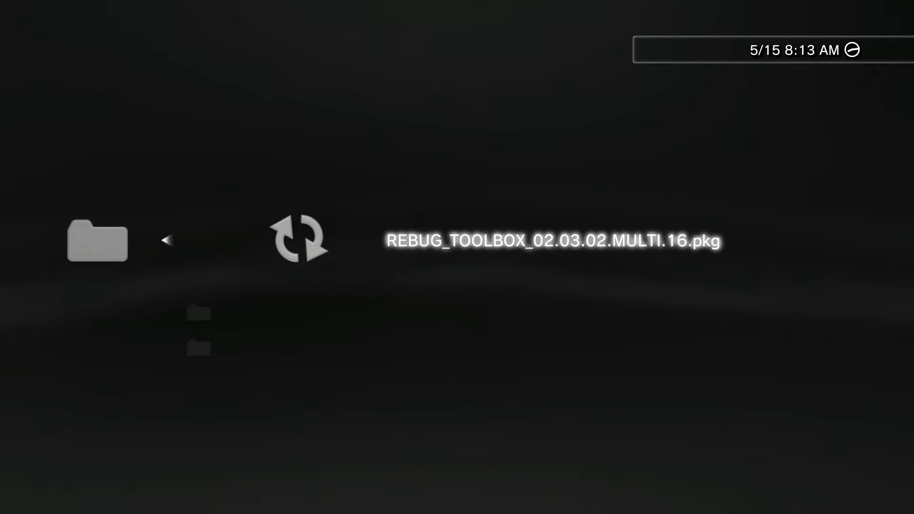
key("Return")
key("Down")
key("Down")
key("Up")
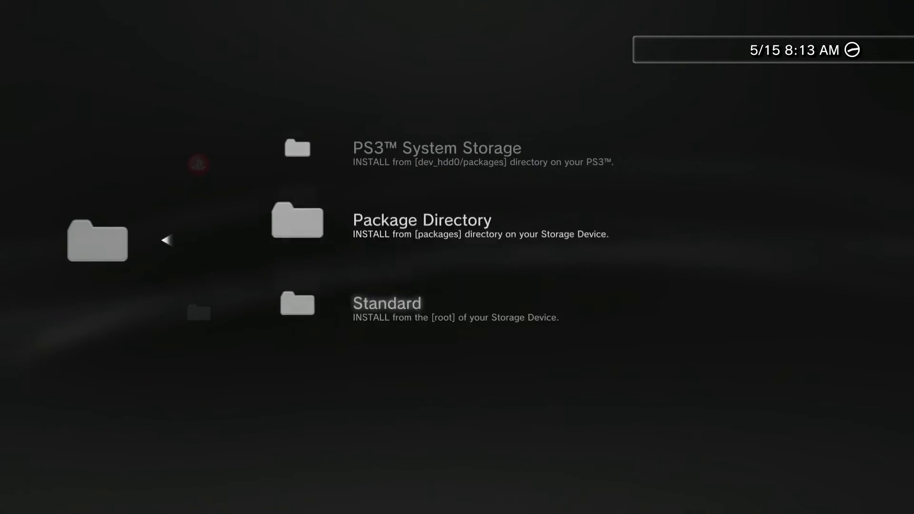
key("Return")
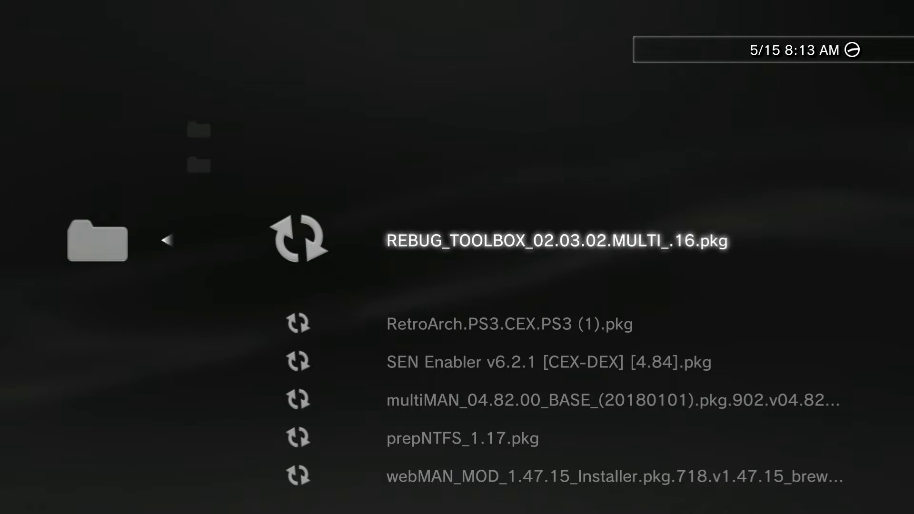
Step: Install the multiMAN_04.82.00_BASE_(20180101) package from the USB drive and leave the package list
key("Down")
key("Down")
key("Down")
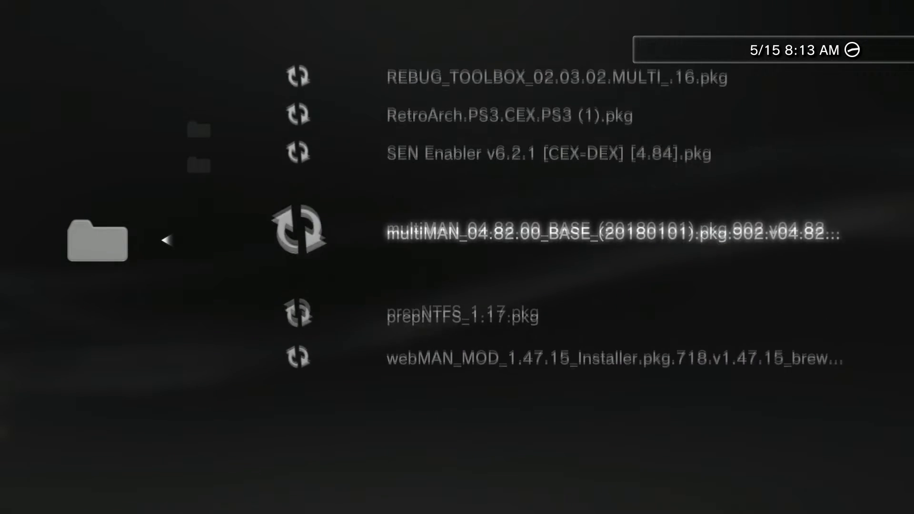
key("Return")
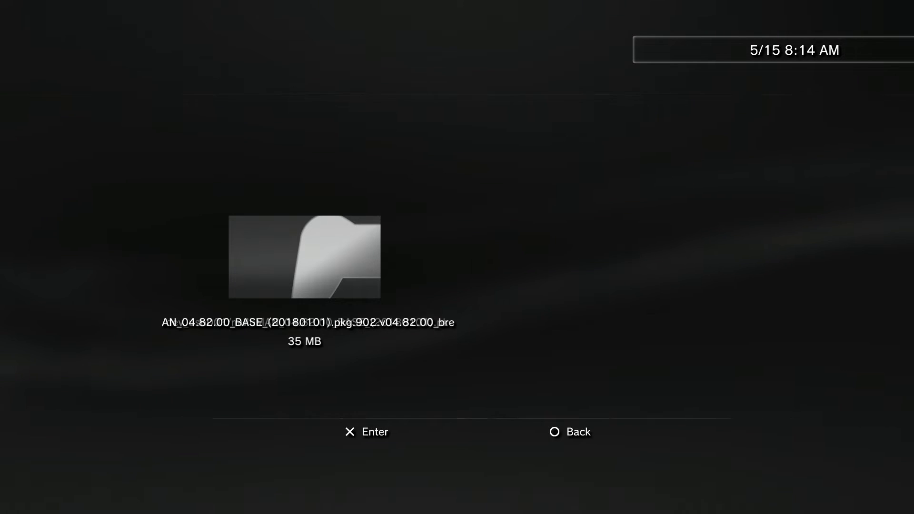
key("Left")
key("Return")
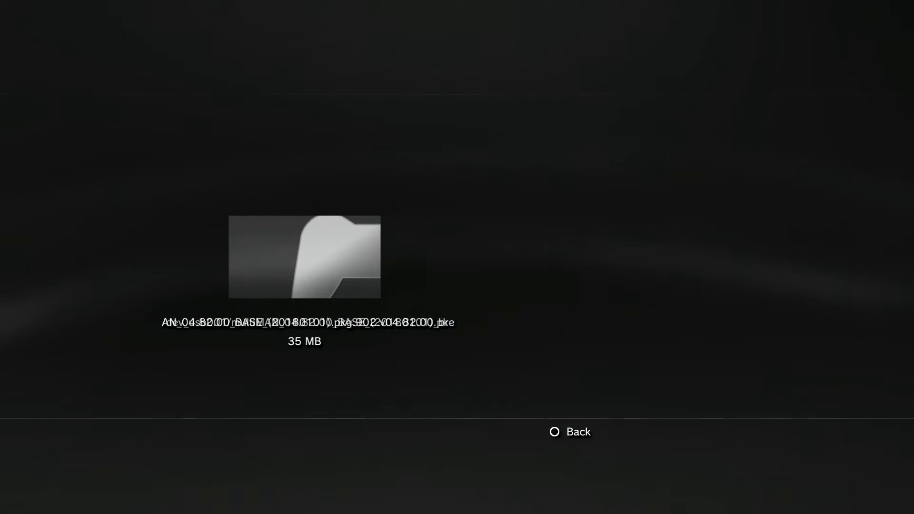
key("Escape")
Step: Launch multiMAN from the PS3's Game category
key("Down")
key("Down")
key("Down")
key("Down")
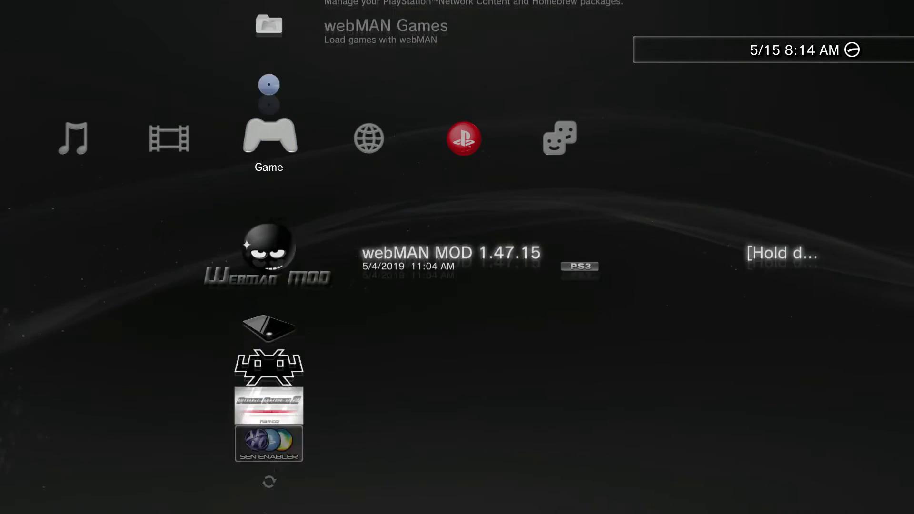
key("Down")
key("Down")
key("Down")
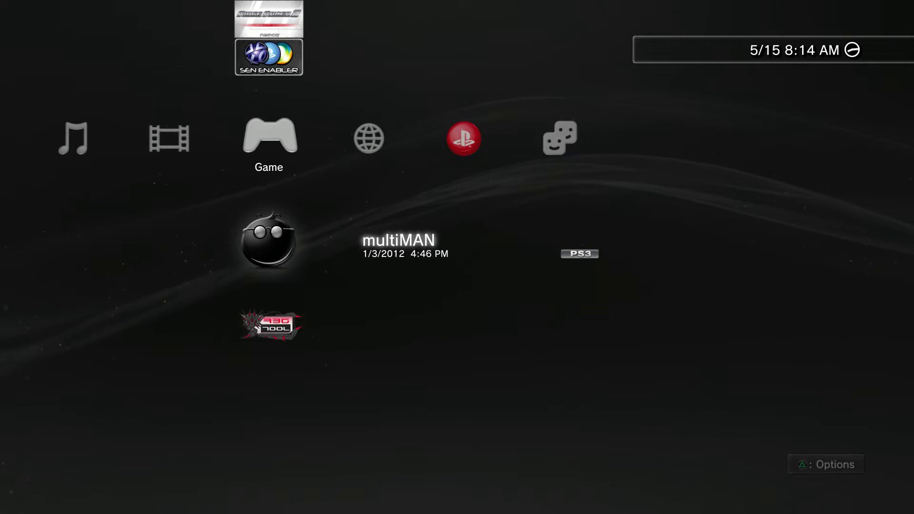
key("Return")
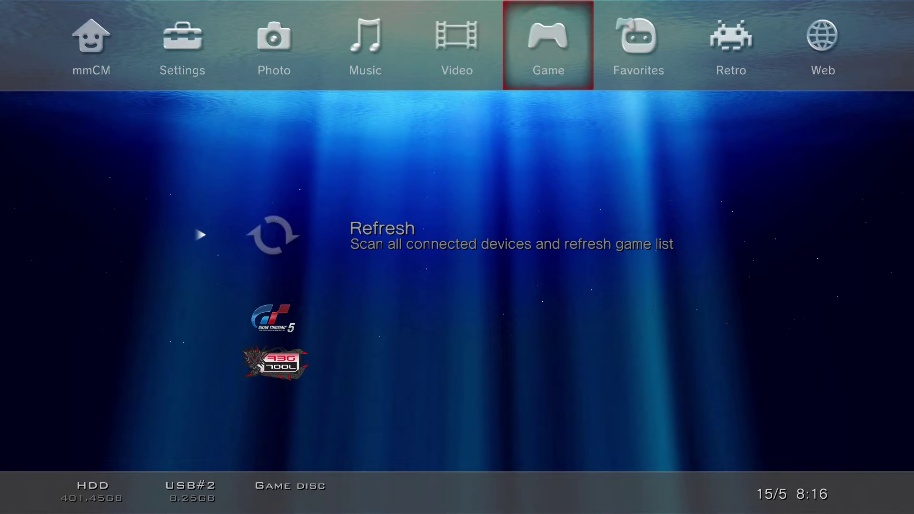
Step: Open File Manager / mmOS from mmCM and close the open /dev_usb001 and /dev_hdd0/PS2ISO windows
key("Left")
key("Left")
key("Left")
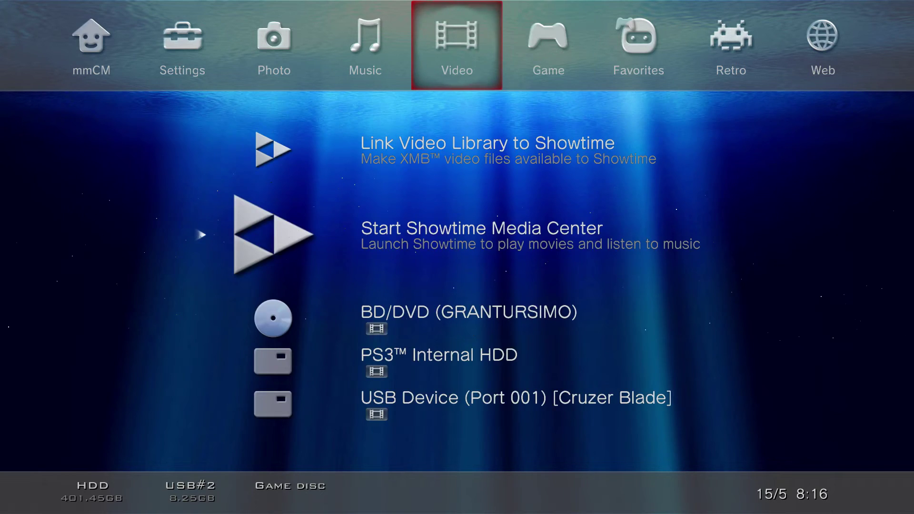
key("Left")
key("Left")
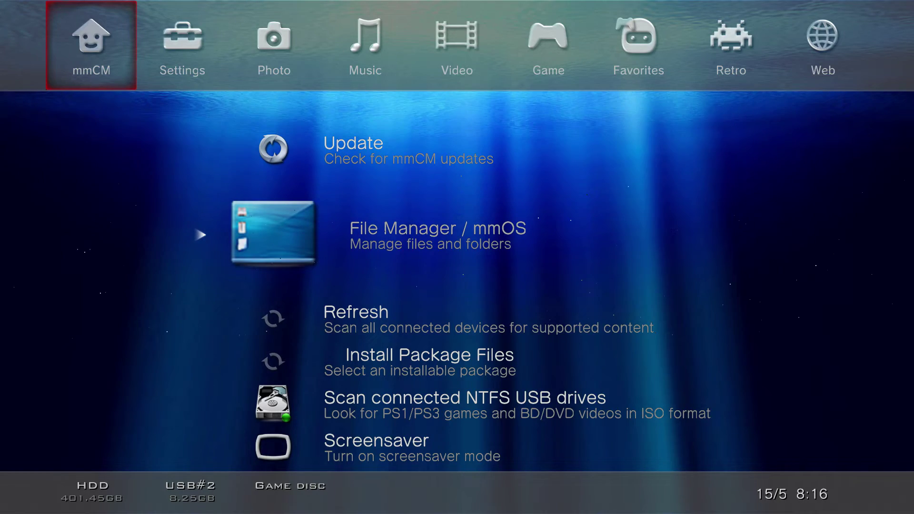
key("Return")
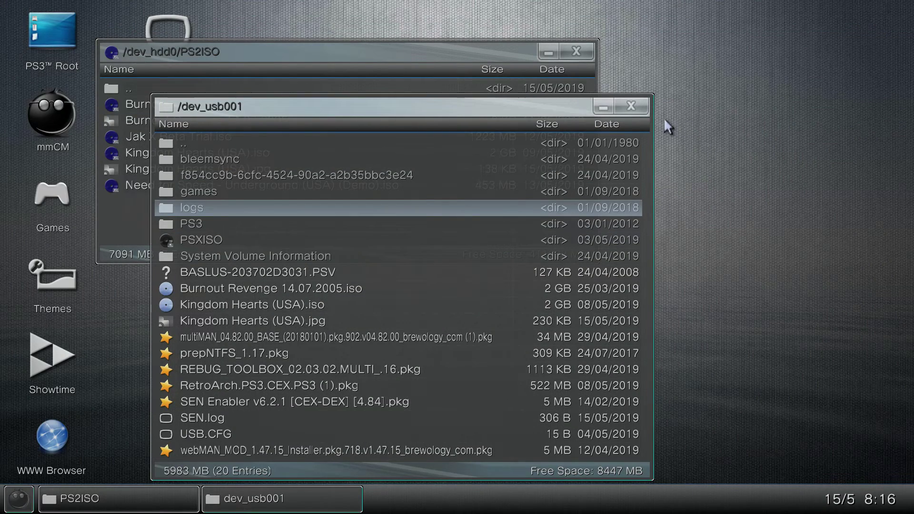
left_click(636, 111)
left_click(576, 51)
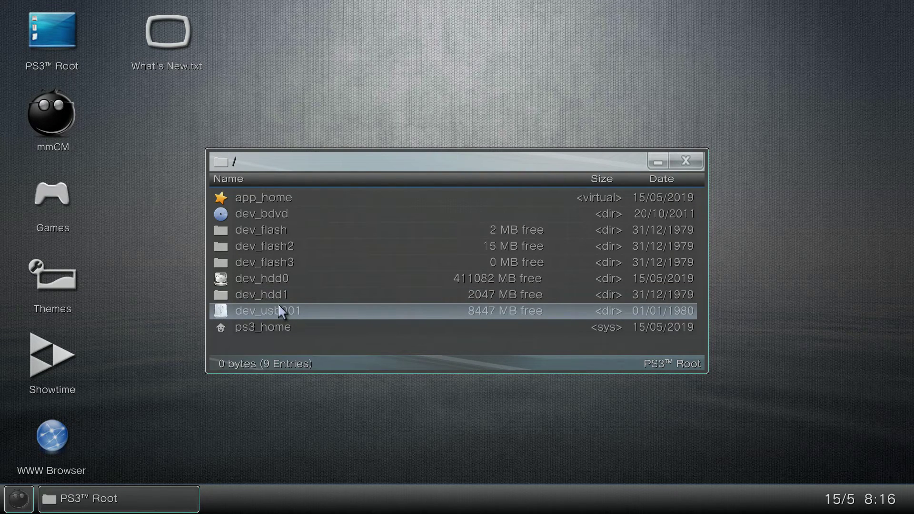
Step: Copy Kingdom Hearts (USA).jpg from dev_usb001 and open the PS2ISO folder on dev_hdd0
double_click(279, 306)
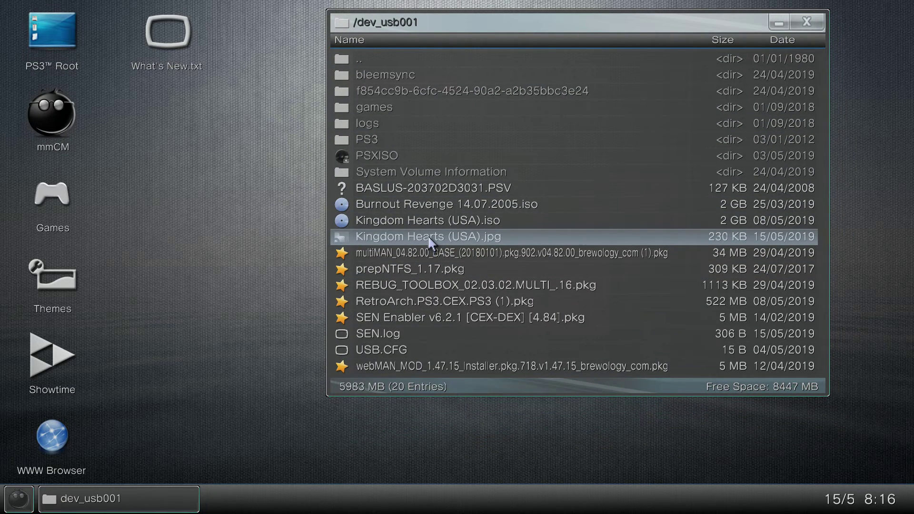
left_click(427, 241)
right_click(427, 241)
key("Return")
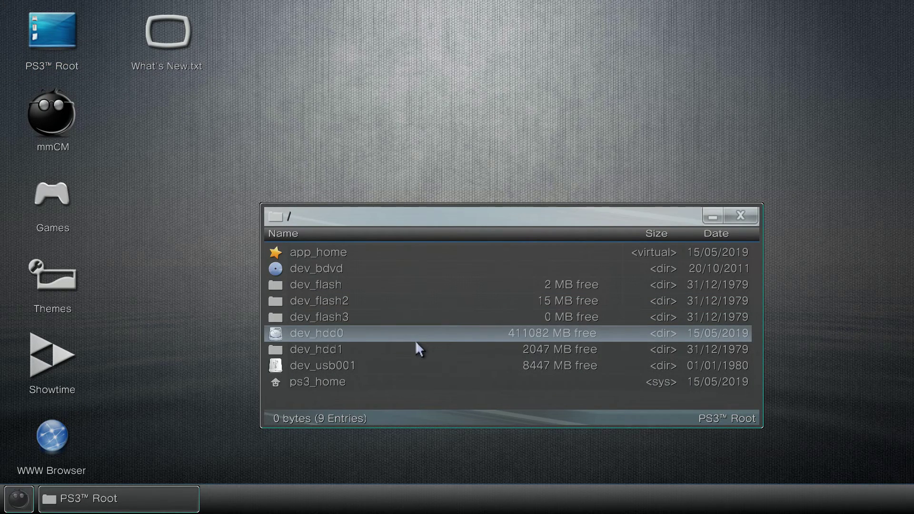
double_click(413, 334)
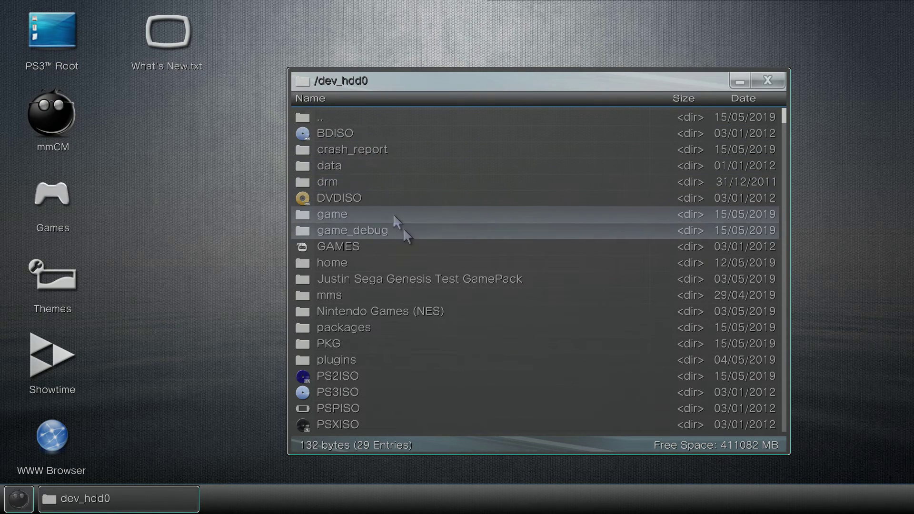
double_click(439, 375)
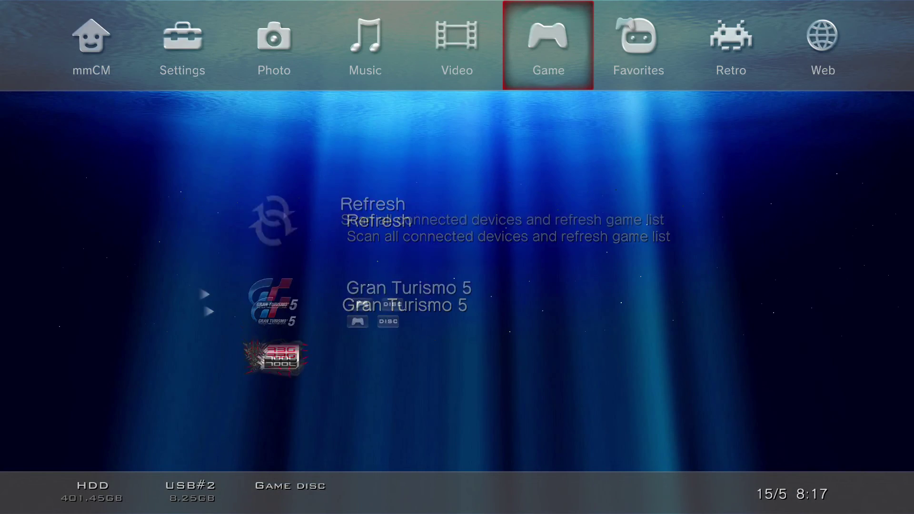
Step: Go to the Retro category and look through its PS1 and PS2 games up to Burnout Revenge
key("Right")
key("Right")
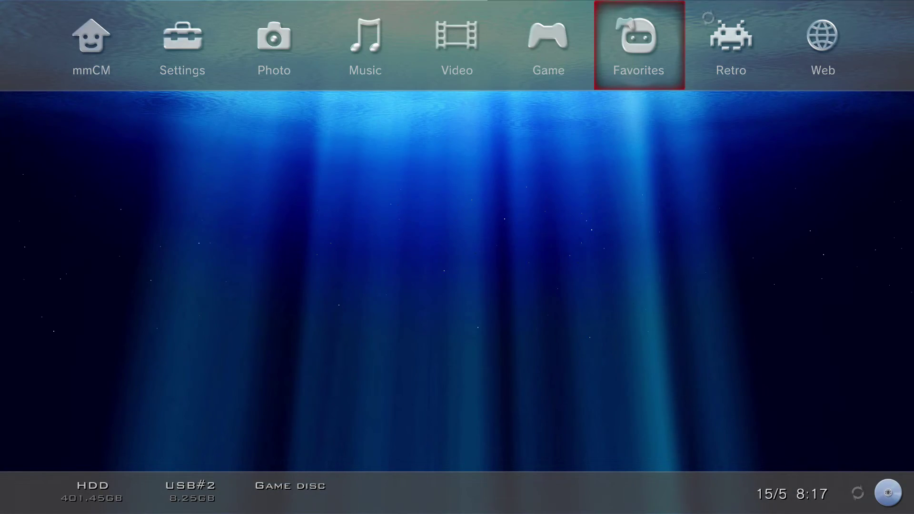
key("Down")
key("Down")
key("Down")
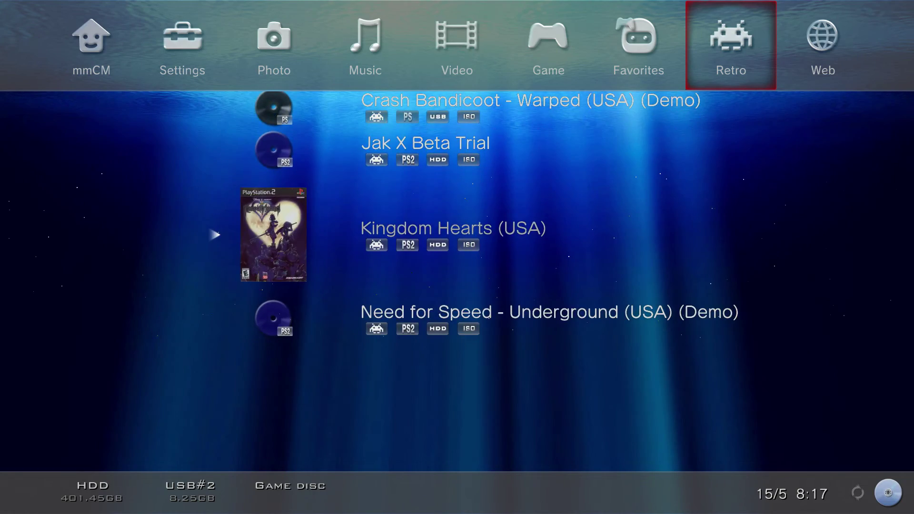
key("Up")
key("Up")
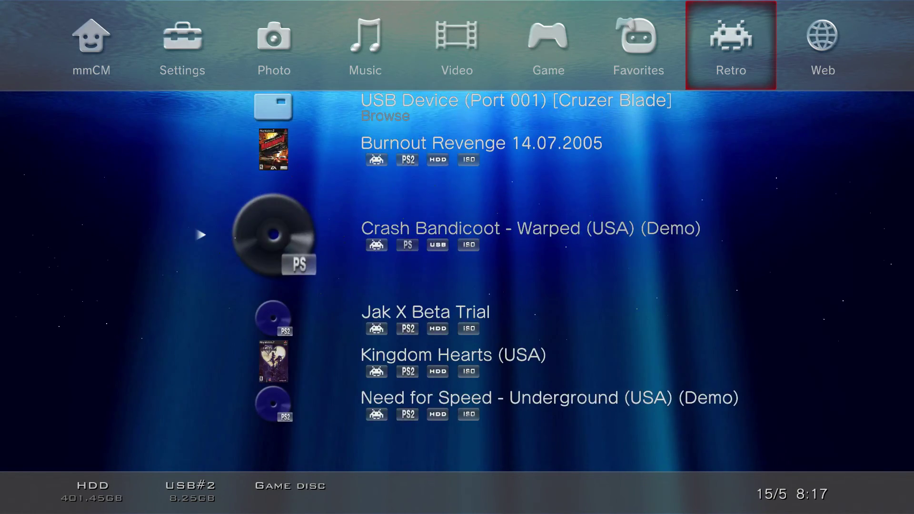
key("Up")
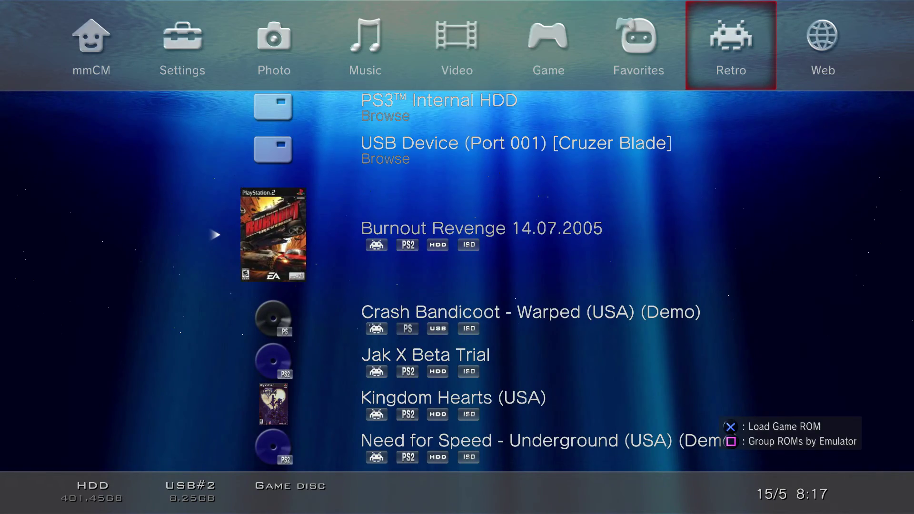
Step: View the available options for Kingdom Hearts (USA) and return to the Retro game list
key("Down")
key("Down")
key("Down")
key("Menu")
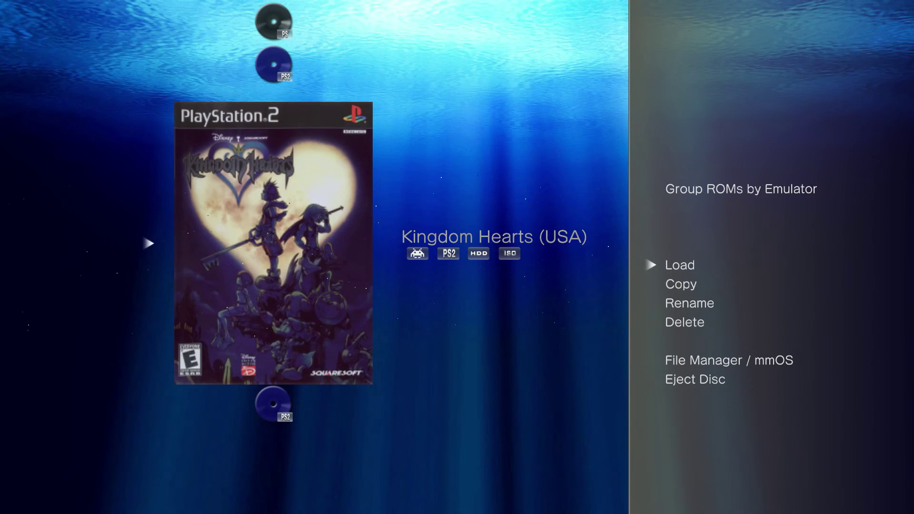
key("Escape")
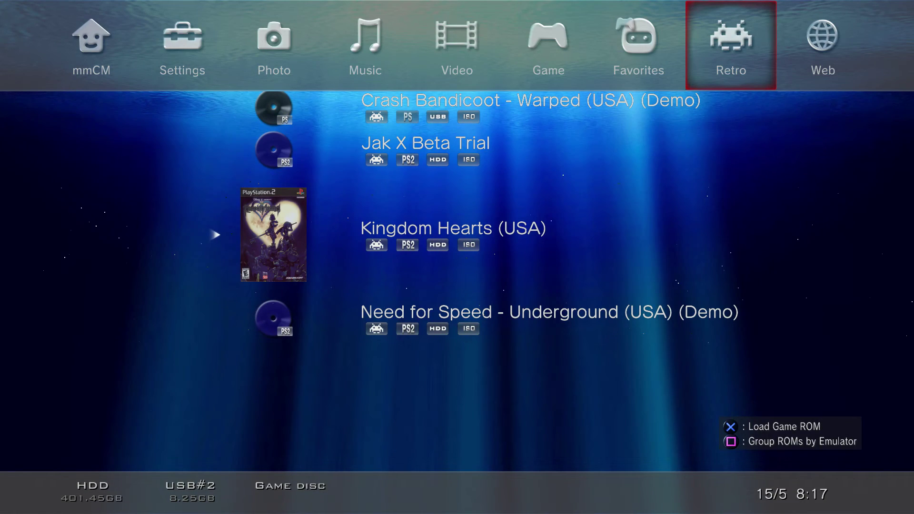